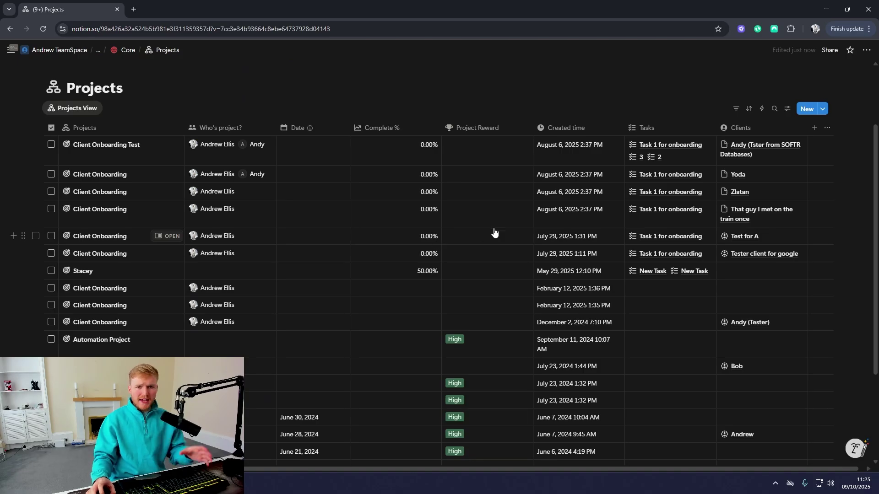
Step: Examine the Projects database's sharing settings, including the people invited to Core and the available access levels
click(827, 51)
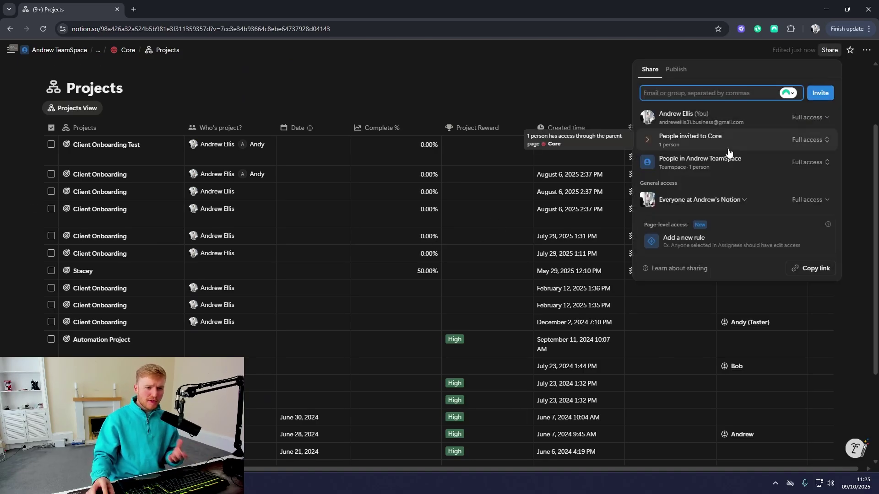
click(803, 142)
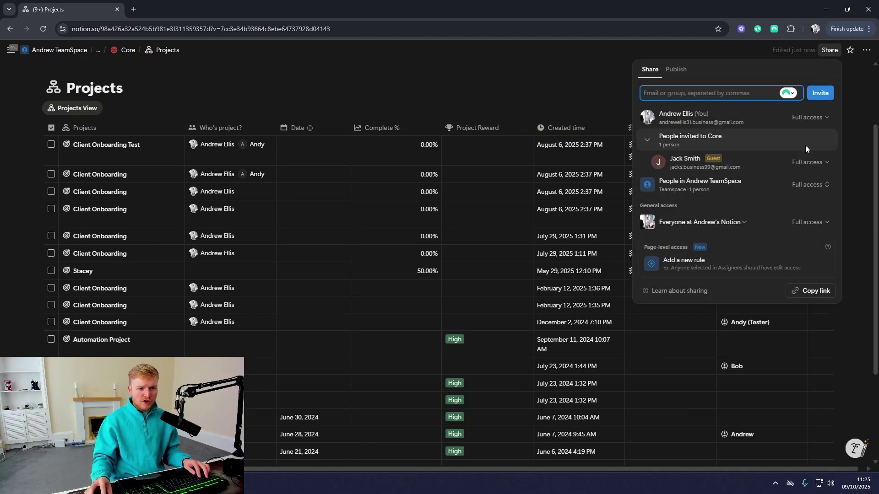
click(808, 118)
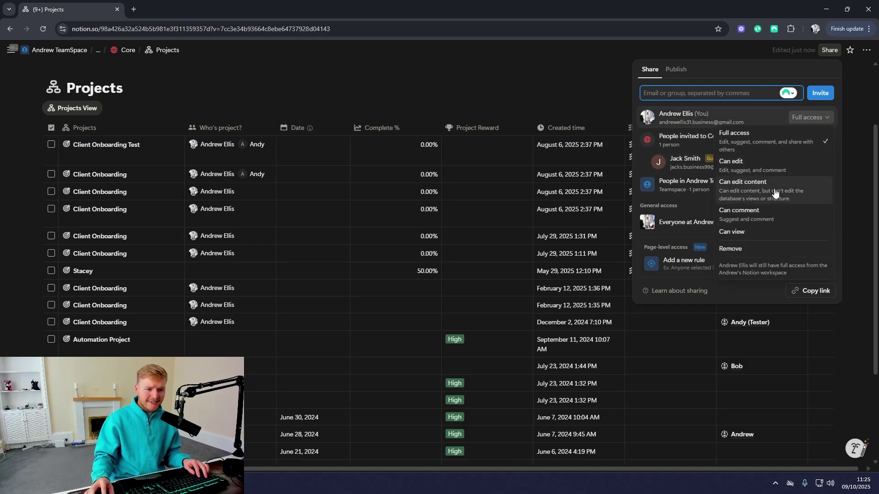
click(530, 81)
click(535, 79)
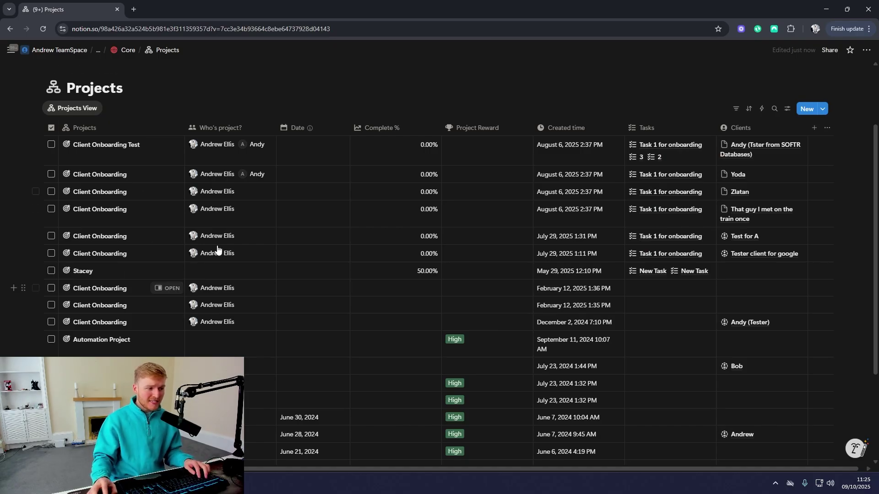
Step: Open the Projects & Tasks page by way of Core and check who it is shared with
click(128, 50)
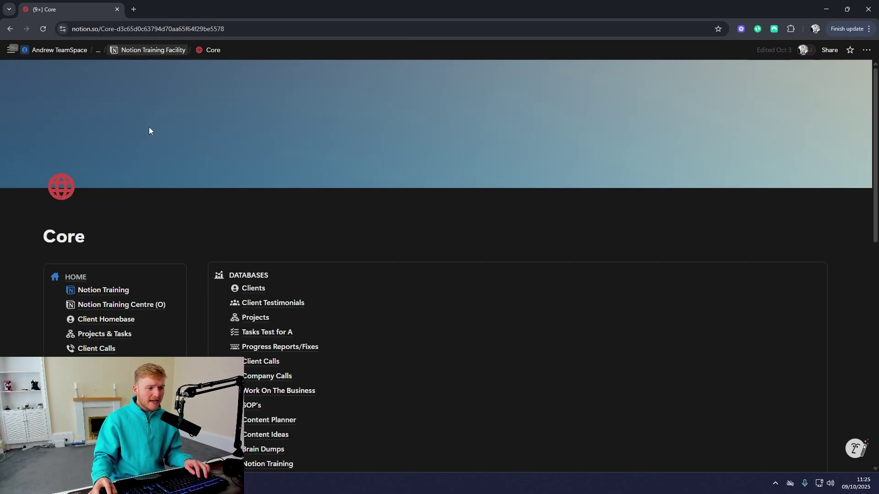
click(114, 335)
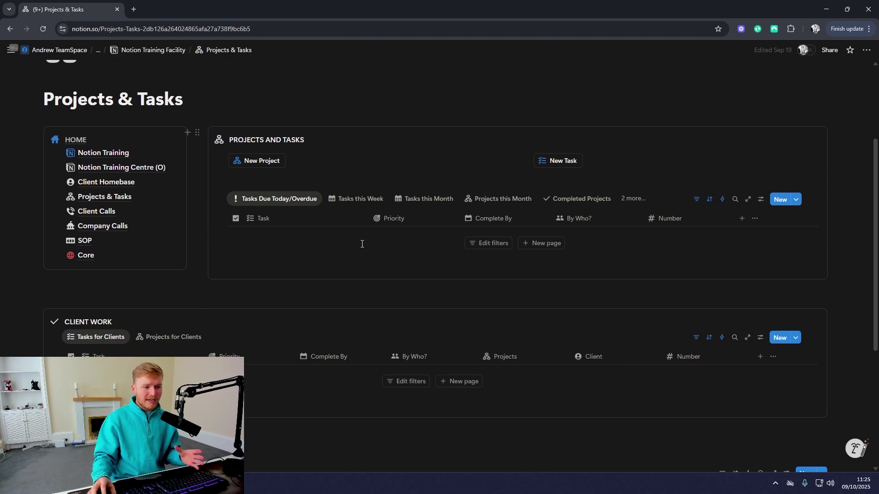
click(828, 50)
click(492, 86)
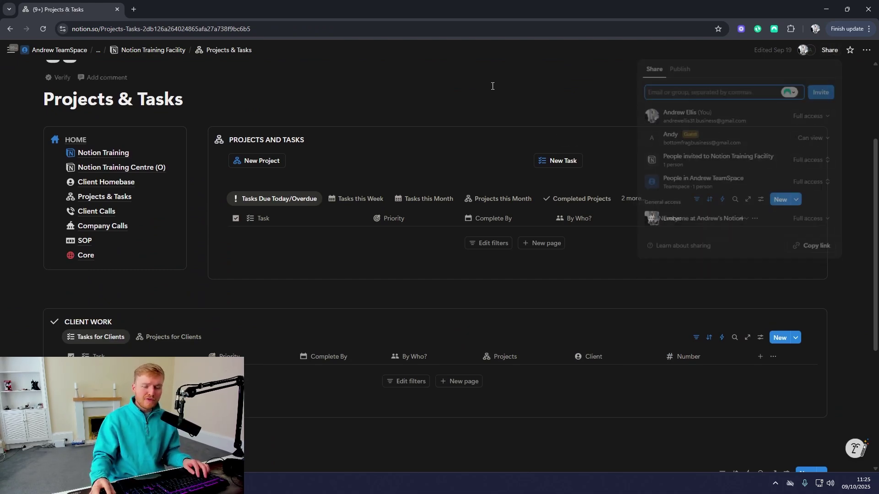
Step: Switch to the guest's incognito window and examine the task and client work views on the Projects & Tasks page
key(alt+Tab)
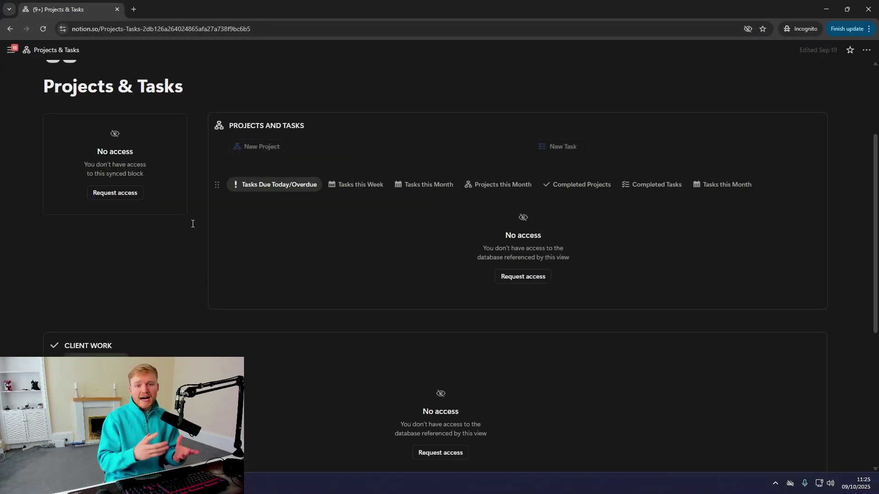
scroll(197, 226, down, 2)
scroll(321, 197, up, 2)
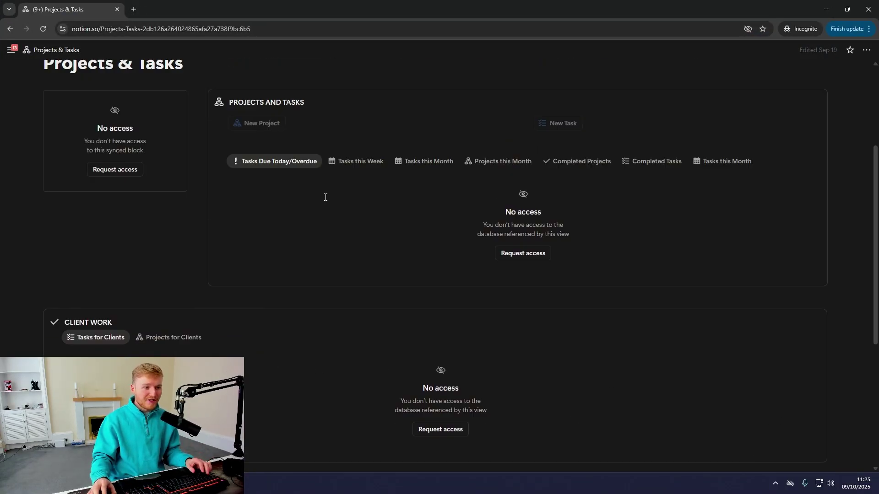
click(428, 184)
scroll(320, 210, down, 2)
scroll(229, 229, down, 1)
click(178, 222)
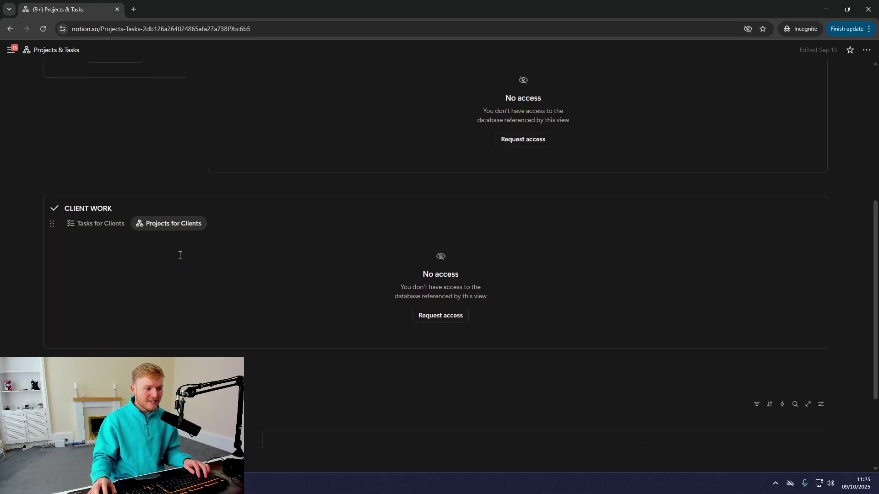
scroll(110, 340, up, 3)
scroll(176, 348, down, 2)
scroll(232, 284, up, 1)
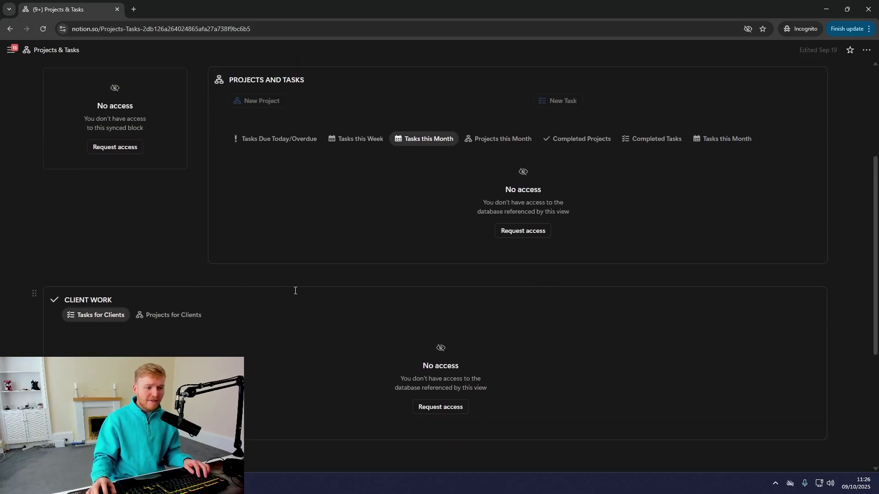
Step: Switch back to the owner's browser window and open the Tasks Test for A database from Core
key(alt+Tab)
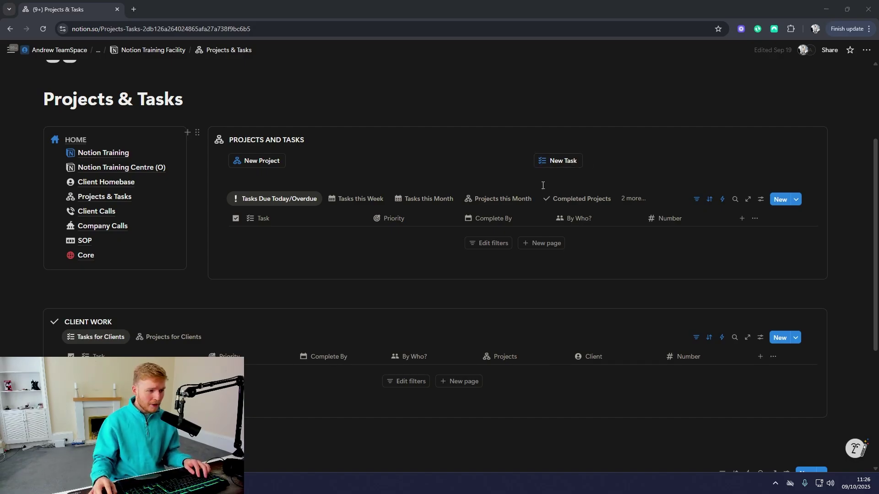
click(85, 257)
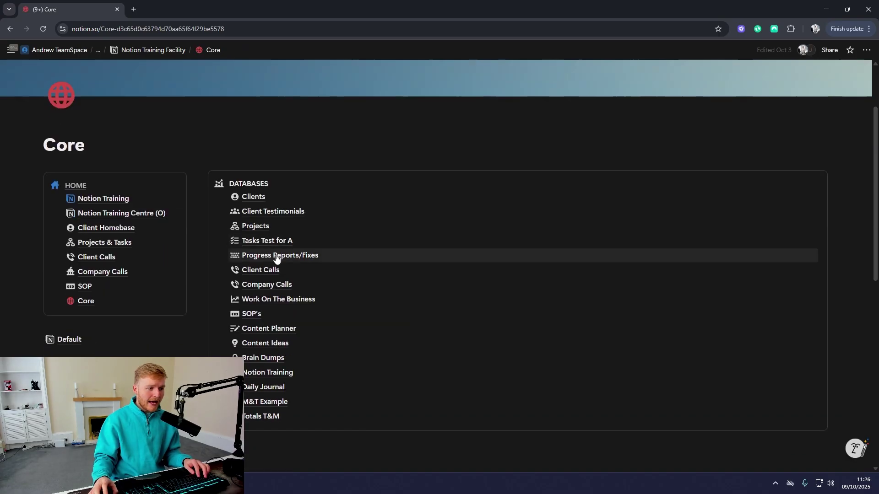
click(276, 241)
Step: Invite the guest to the Tasks Test for A database by e-mail with Can view access
click(829, 50)
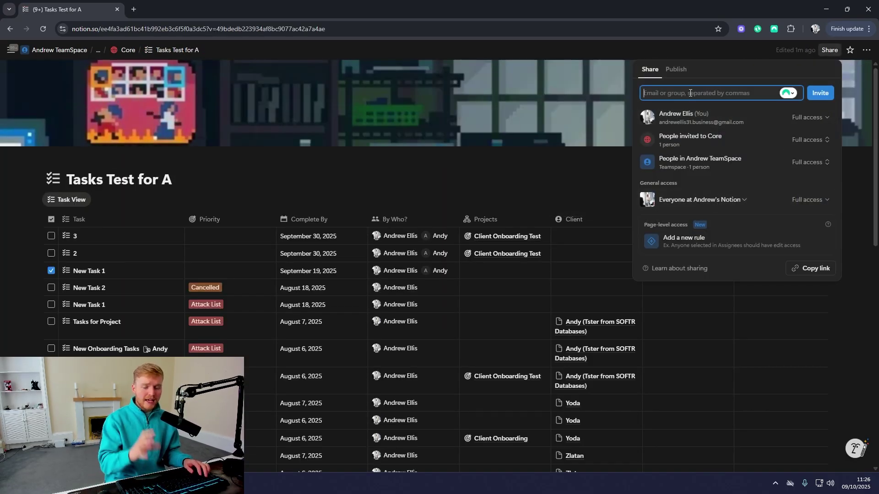
text(bott)
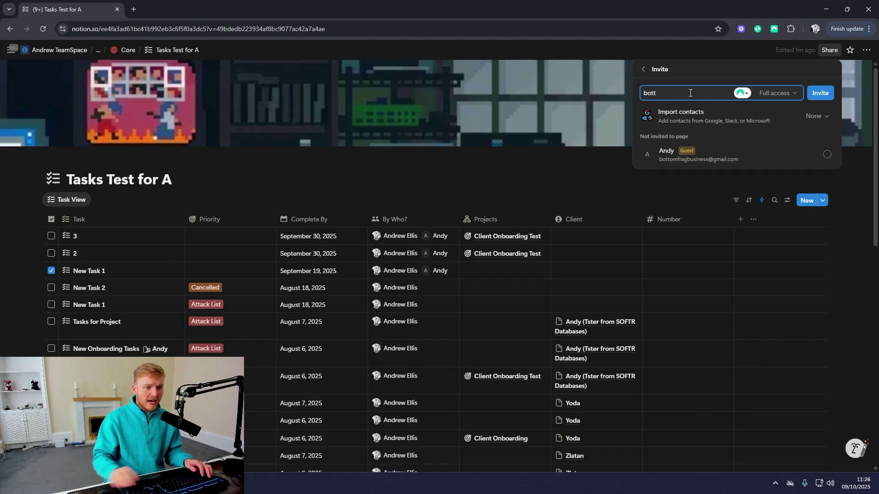
click(714, 160)
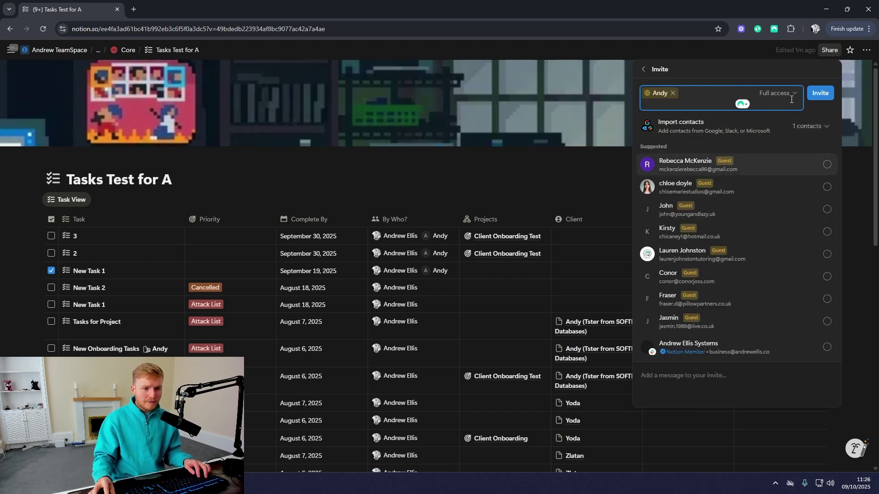
click(777, 93)
click(714, 207)
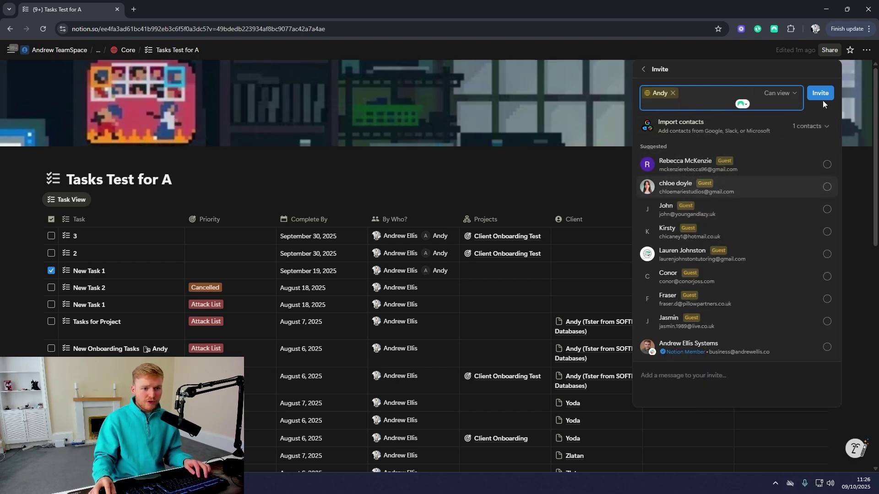
click(820, 93)
click(689, 197)
click(510, 179)
Step: Reload the Projects & Tasks page in the guest's incognito window and display the Tasks this Week view
key(alt+Tab)
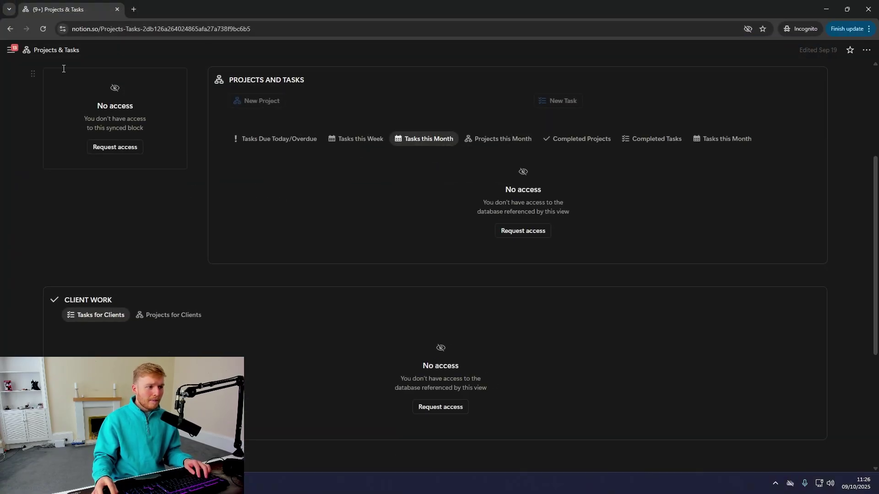
click(44, 28)
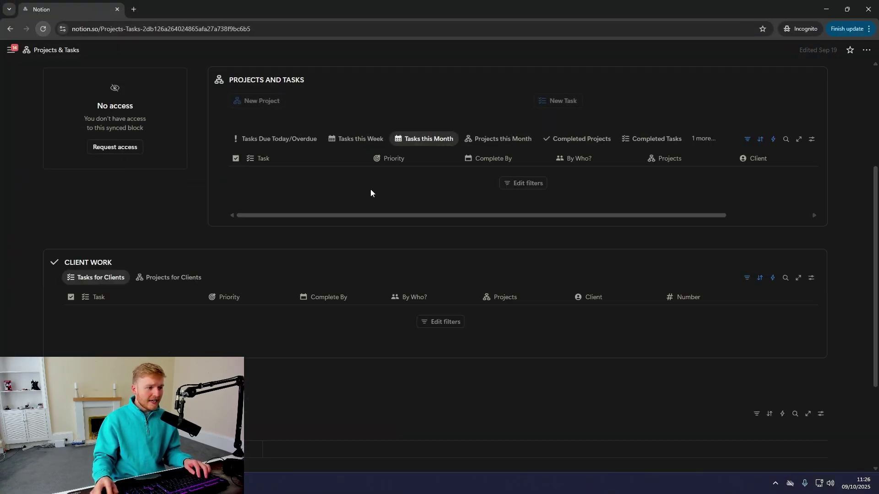
click(350, 140)
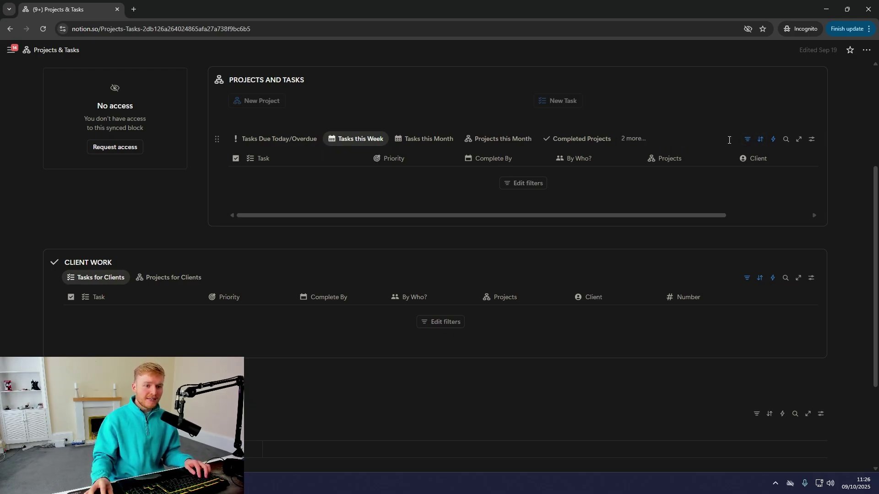
Step: Open the source database of the Tasks this Week view as the guest and inspect its rows and filter control
mouse_move(364, 139)
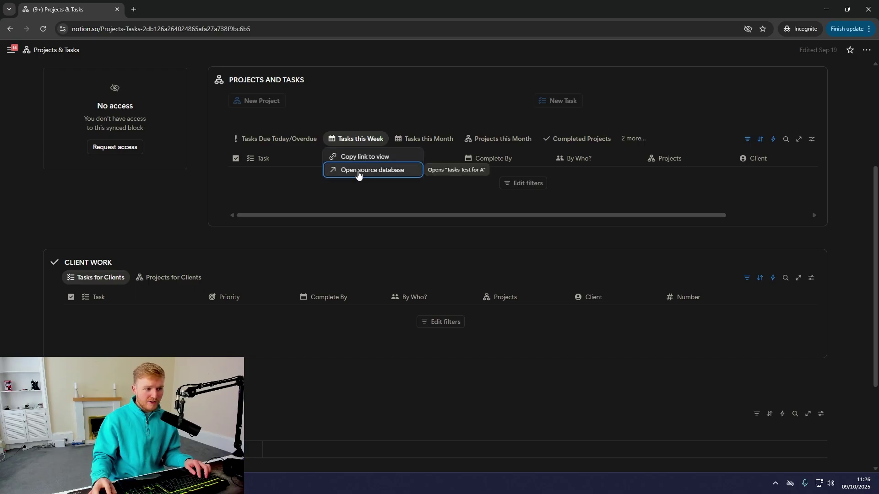
click(358, 173)
scroll(242, 267, down, 2)
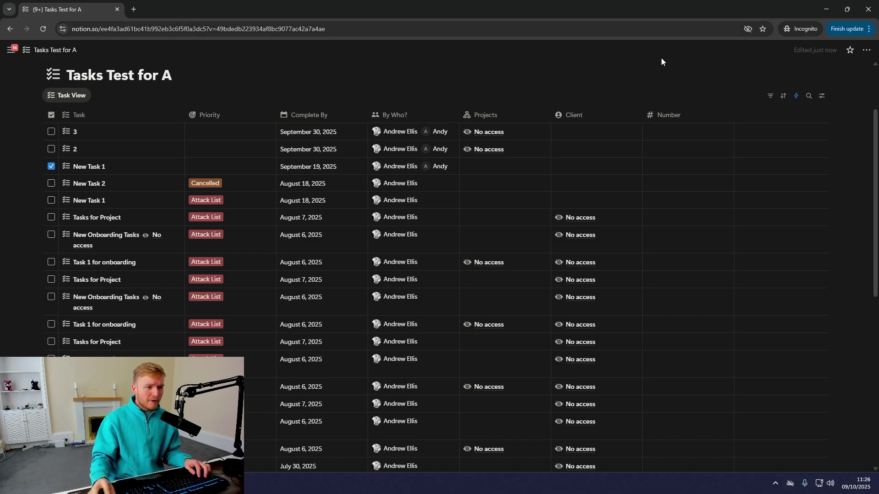
click(770, 96)
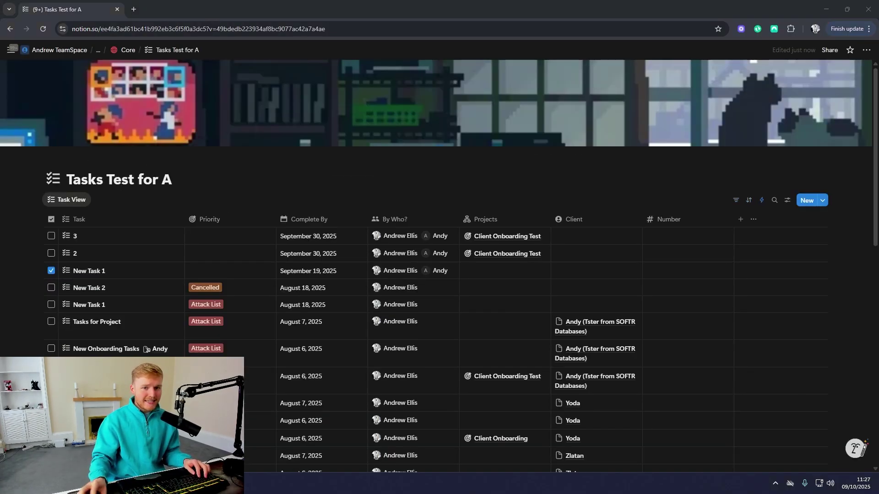
Step: Review the guest's access level options in the owner's sharing settings for the Tasks Test for A database
scroll(141, 248, down, 2)
scroll(145, 248, up, 1)
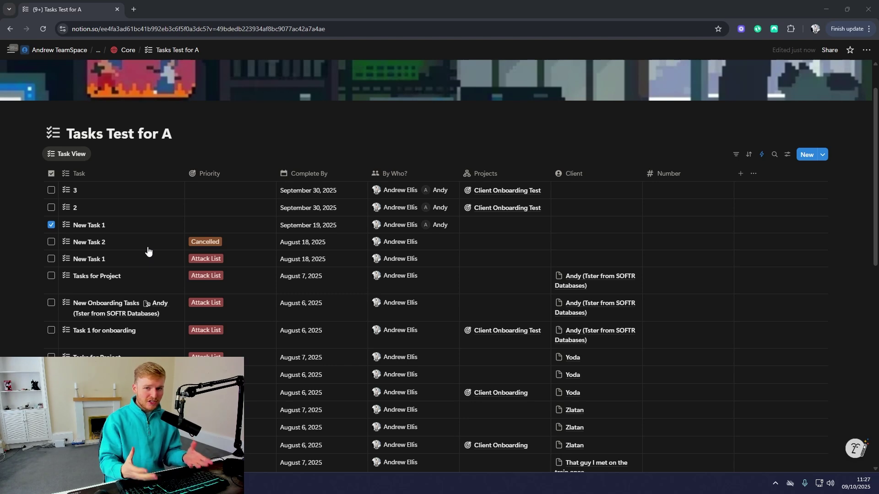
click(829, 50)
click(813, 139)
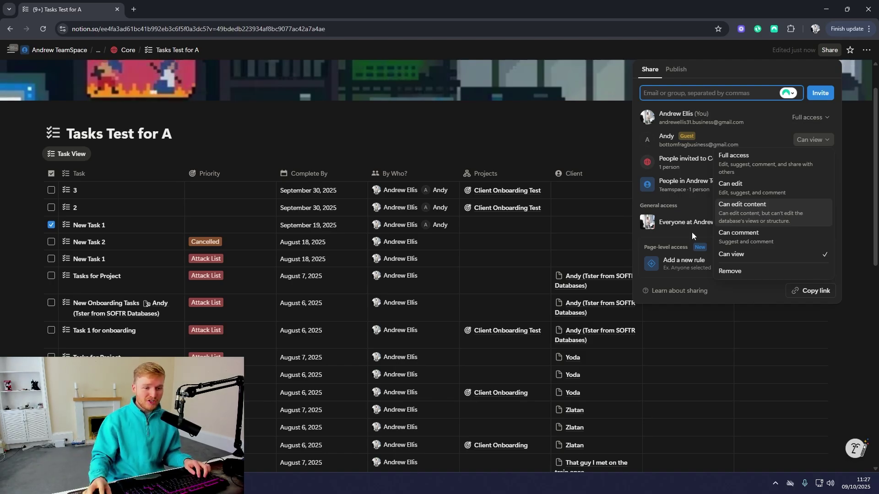
click(697, 260)
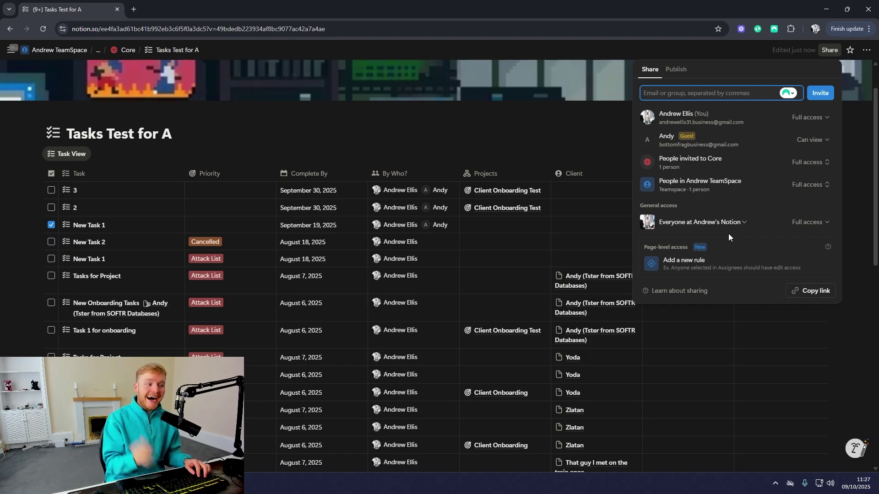
key(Escape)
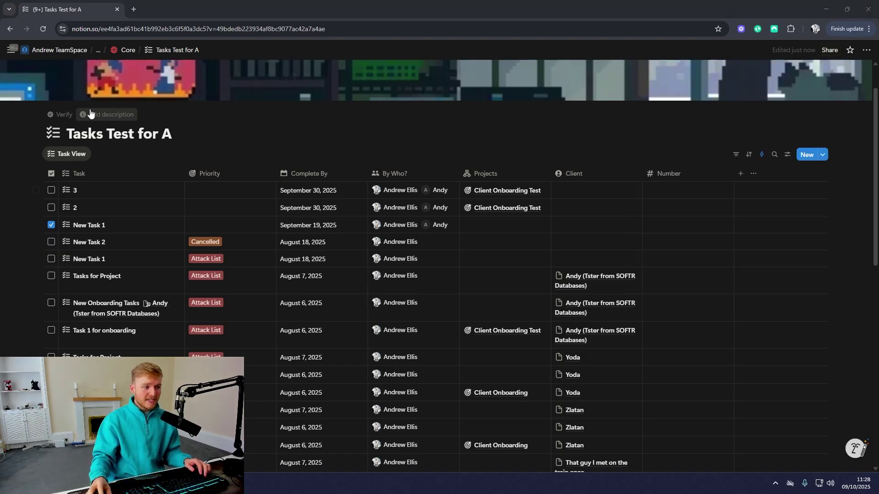
Step: Remove the guest's access to the Tasks Test for A database
click(829, 50)
click(811, 140)
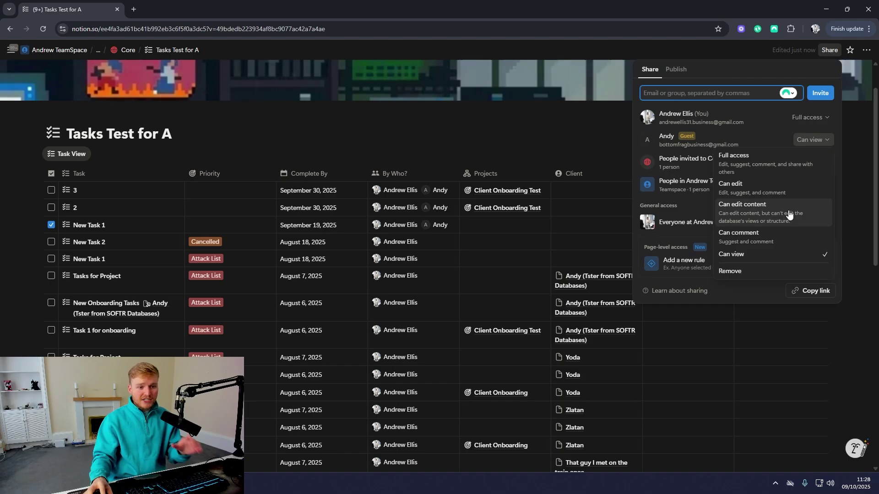
click(745, 272)
click(555, 136)
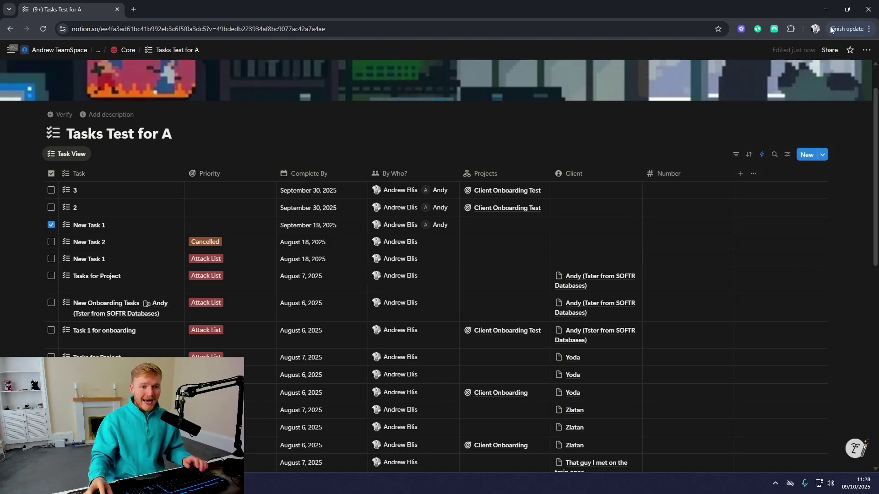
Step: Examine the options for a new page-level access rule, including its person properties and permission levels
click(828, 51)
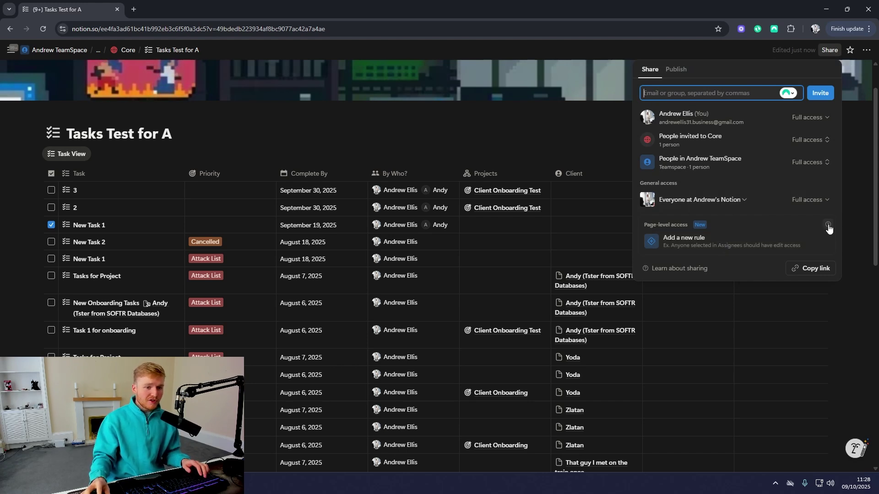
click(720, 249)
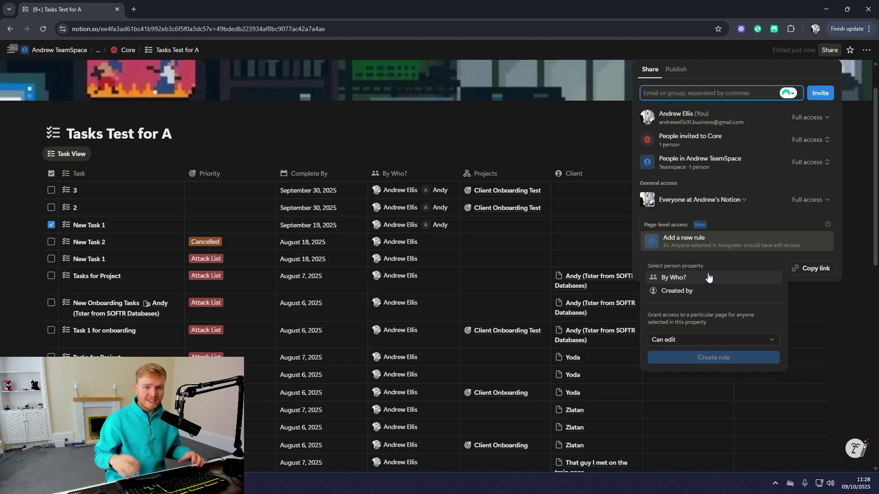
click(707, 340)
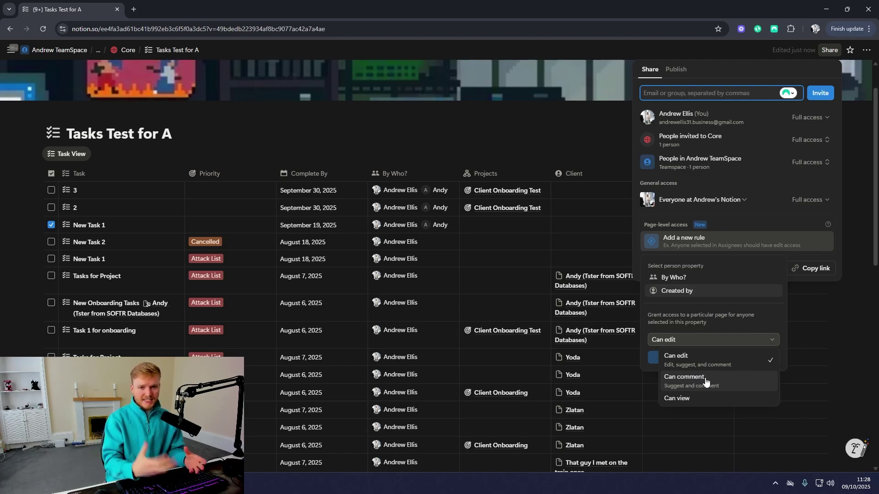
Step: Return to the Core page and create a new blank subpage below the HOME navigation block
click(126, 50)
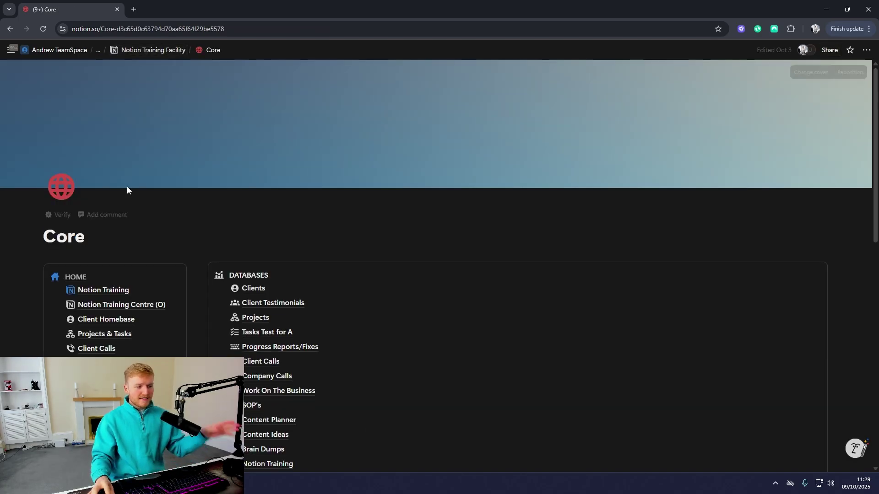
scroll(127, 186, down, 1)
scroll(128, 354, down, 2)
click(128, 353)
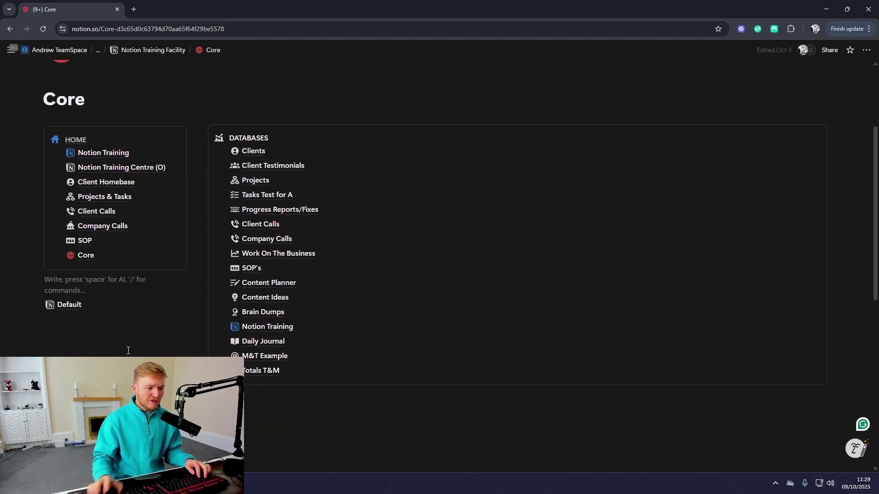
text(/page)
key(Return)
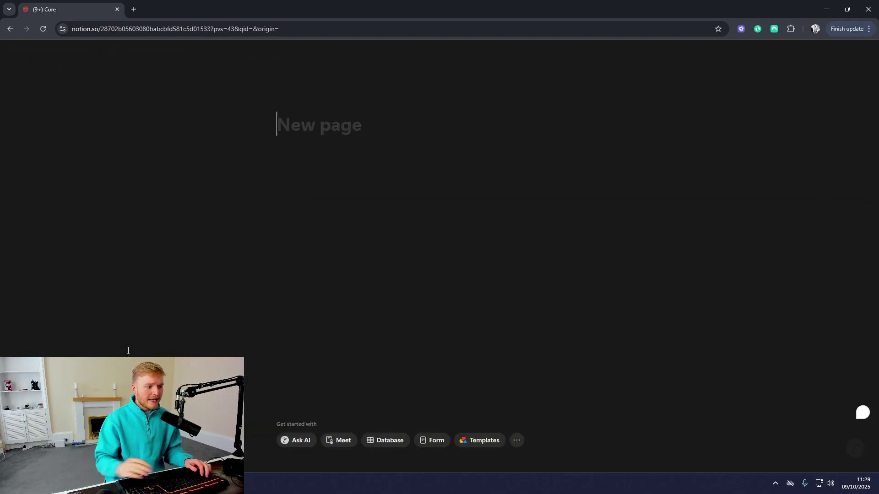
Step: Title the new subpage with the guest's first name and set the page to full width
text(Andy)
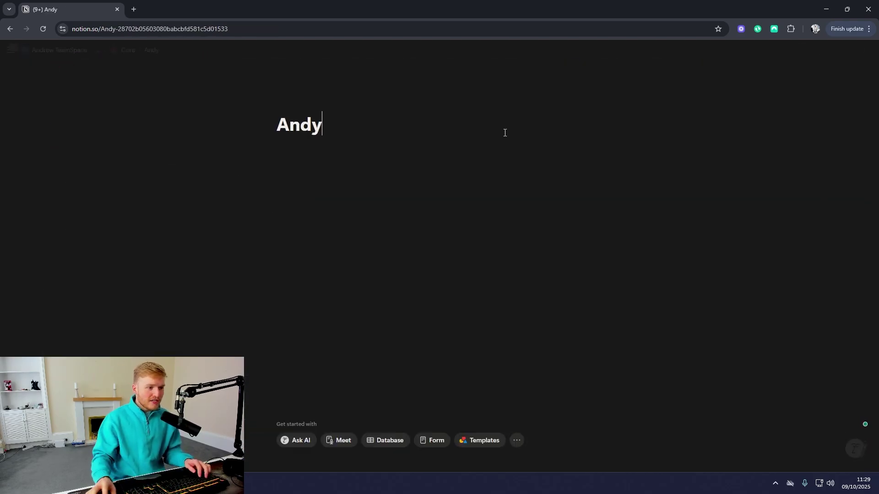
click(867, 50)
click(853, 192)
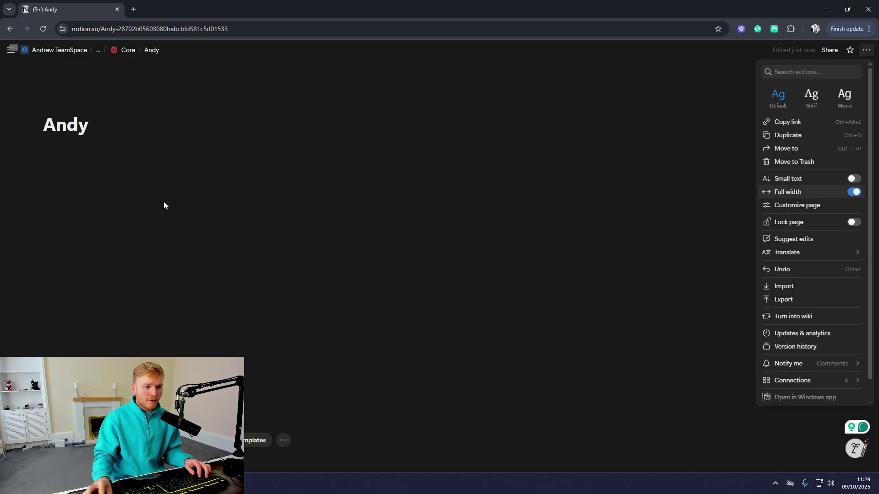
Step: Add a linked tasks database view to the body of the guest's page and look over its rows
click(99, 162)
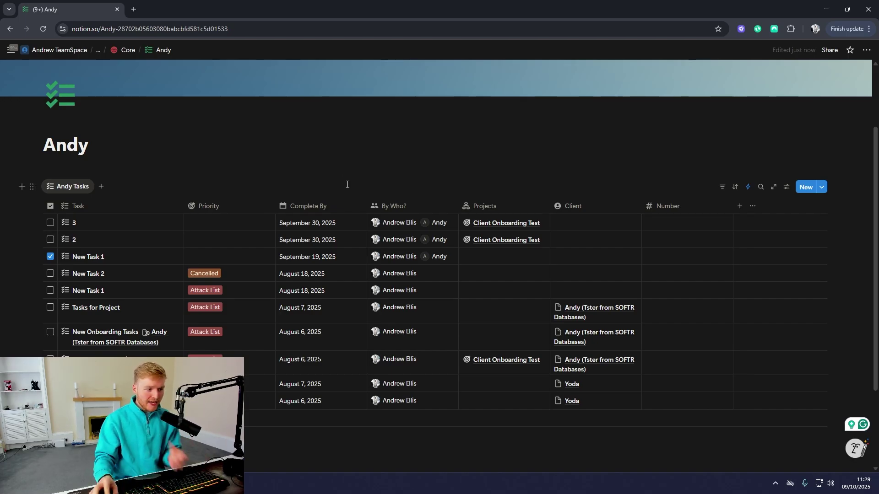
scroll(411, 233, down, 1)
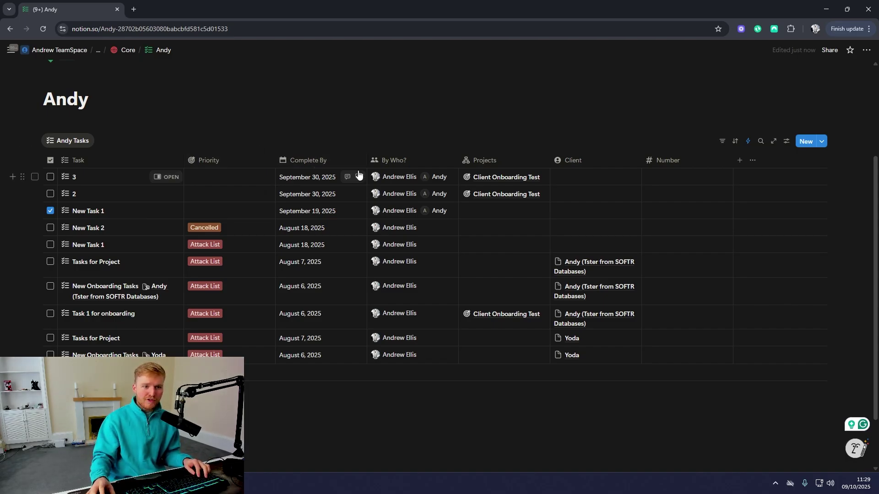
scroll(304, 167, up, 2)
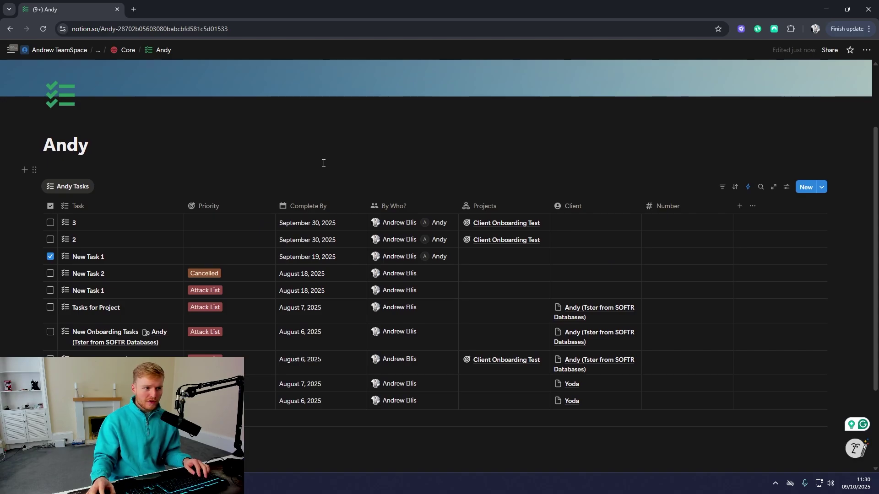
scroll(272, 160, down, 2)
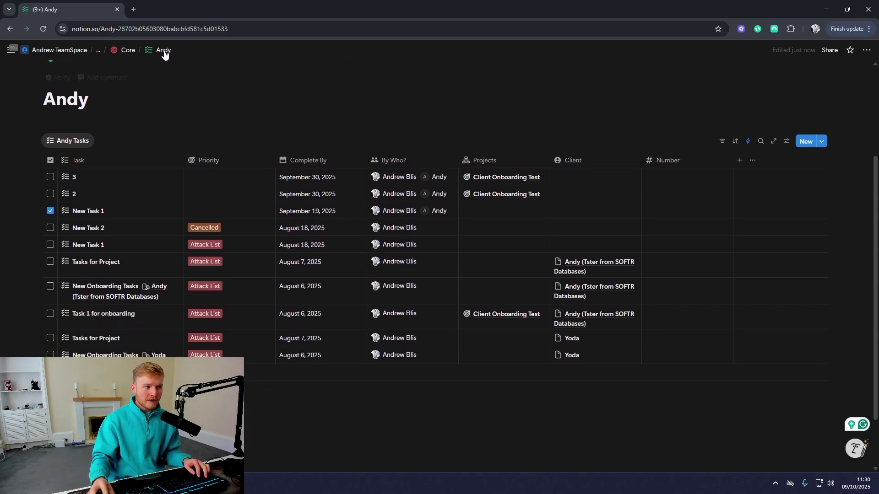
Step: Invite the guest to this page with Can edit permission
click(831, 52)
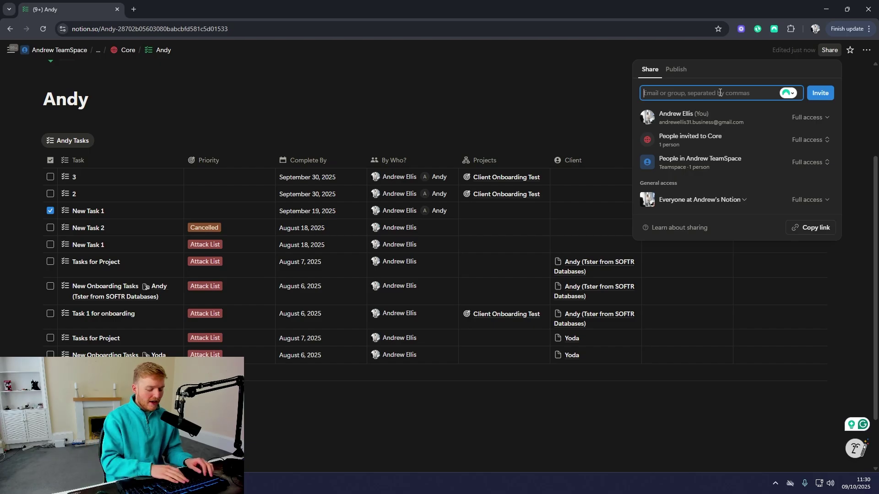
text(andy)
click(784, 174)
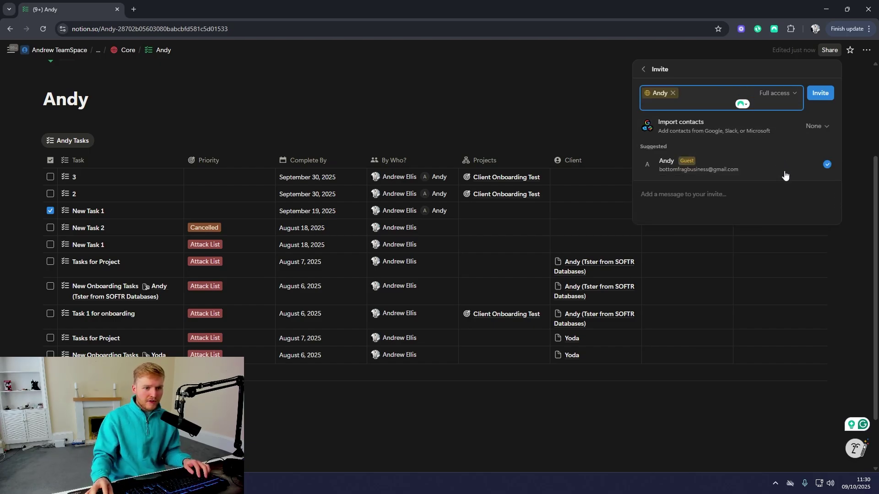
click(777, 93)
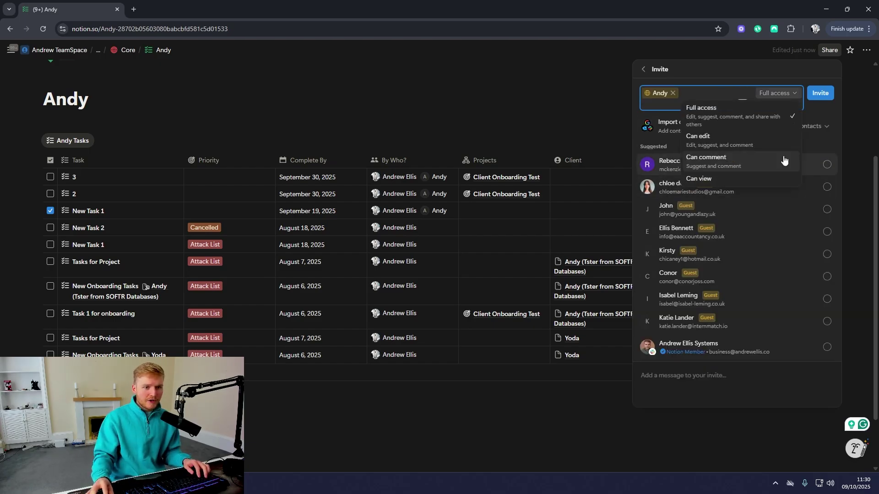
click(742, 145)
click(819, 95)
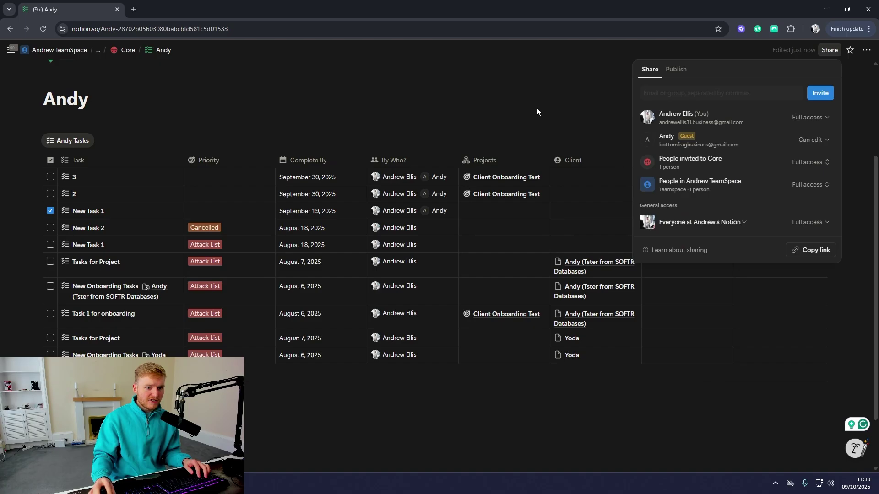
click(506, 108)
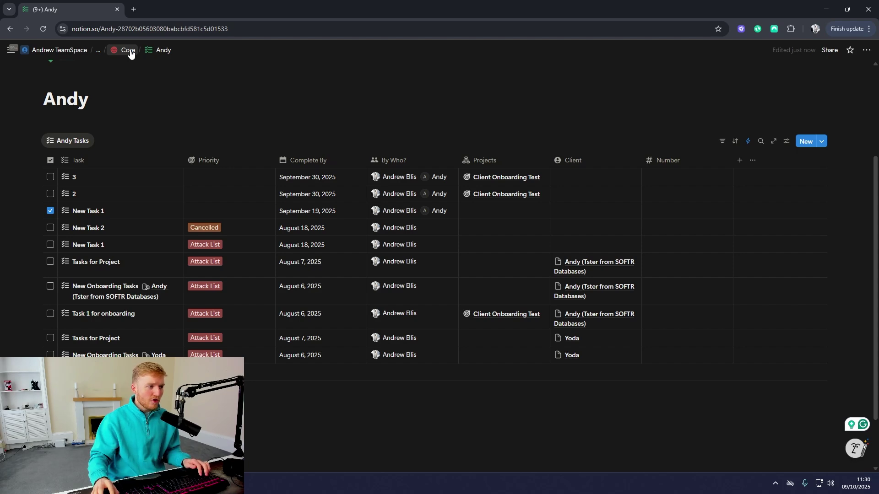
Step: In the Tasks Test for A database under Core, create a page-level access rule giving anyone in By Who? the Can edit permission
click(129, 50)
scroll(177, 215, down, 3)
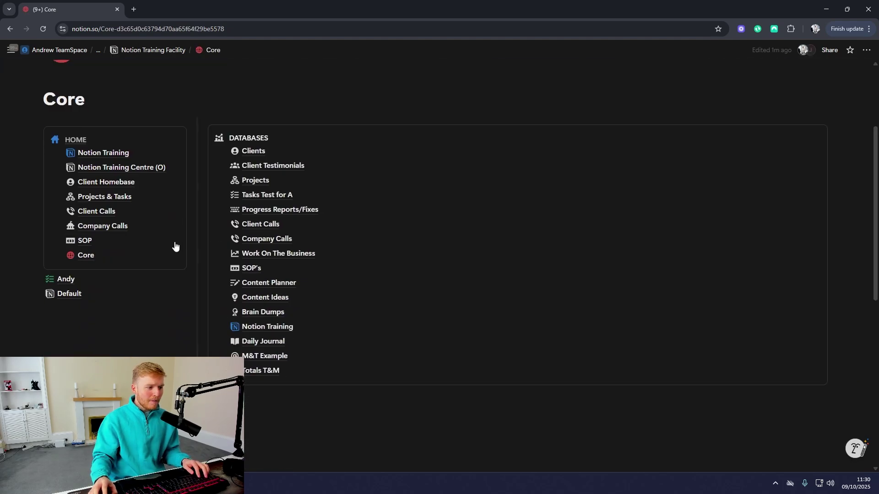
click(266, 196)
click(829, 50)
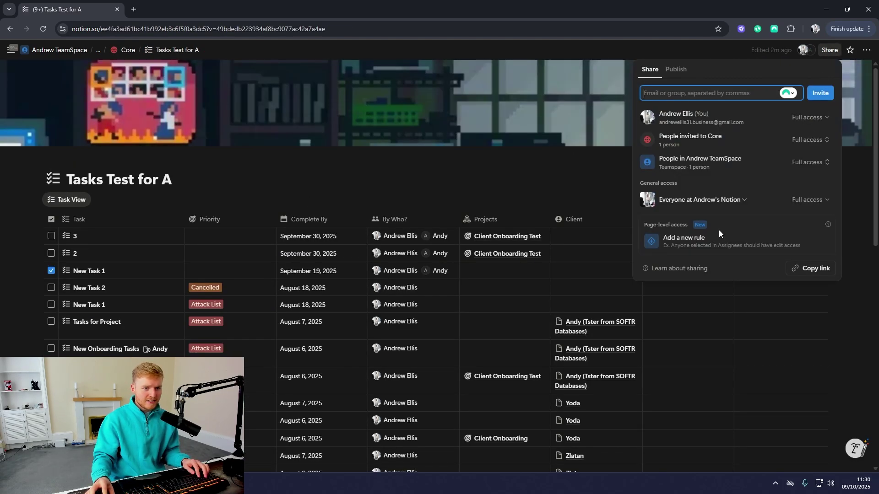
click(700, 238)
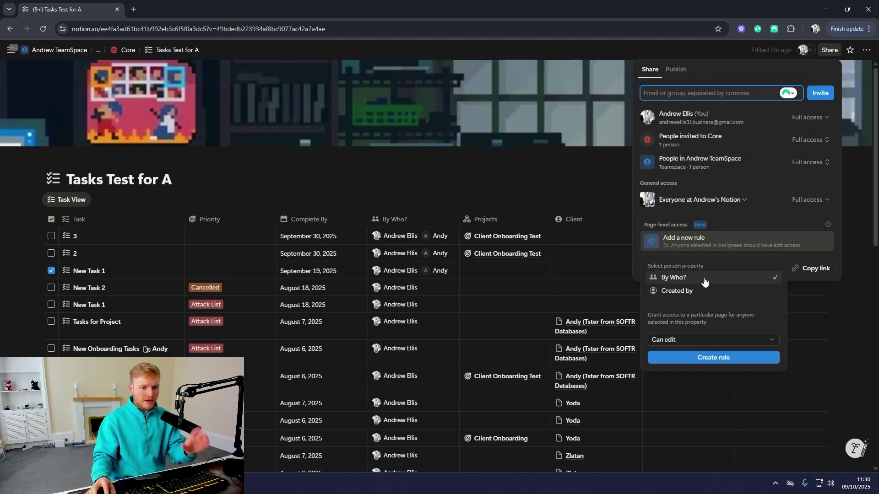
click(706, 359)
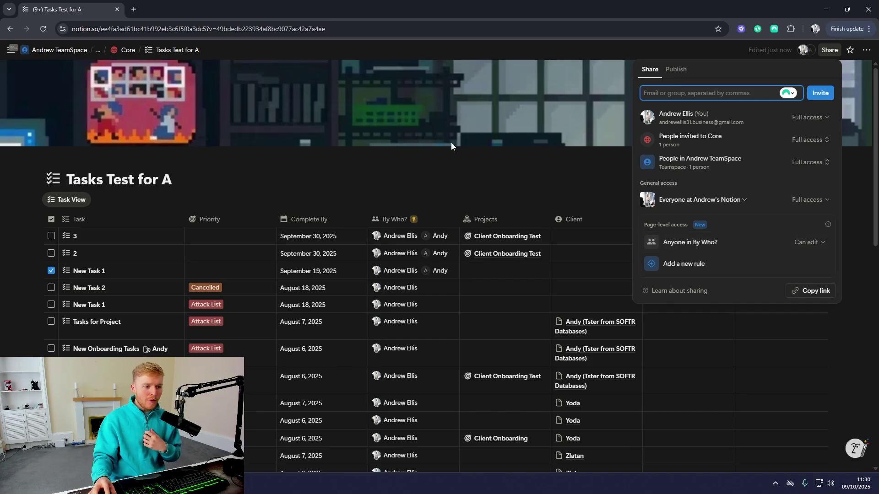
click(459, 172)
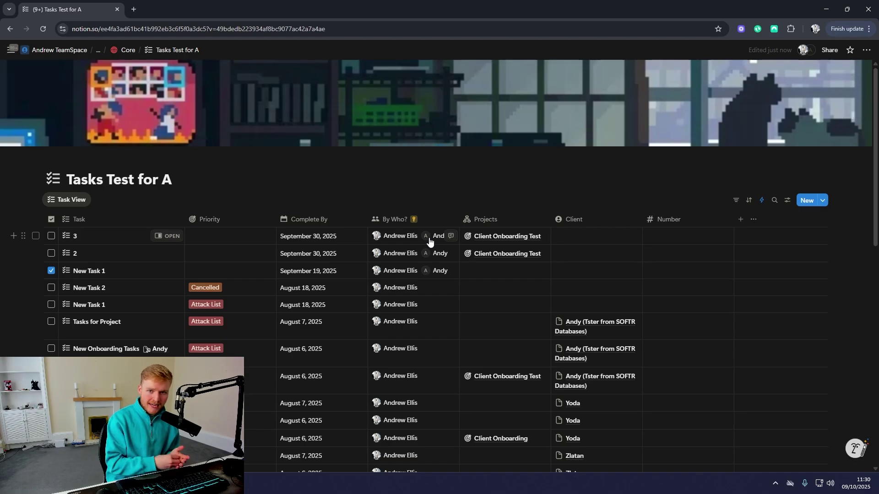
Step: Review the Tasks Test for A sharing settings and the access rule note on the By Who? property
click(829, 50)
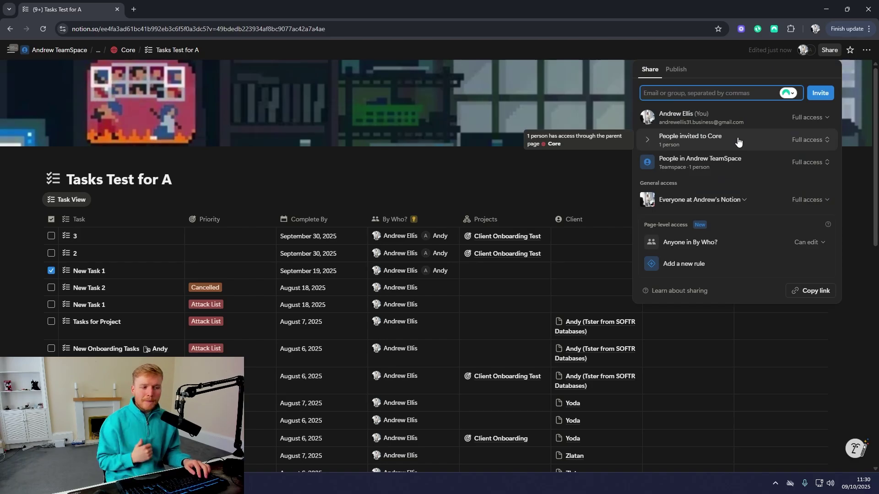
click(443, 162)
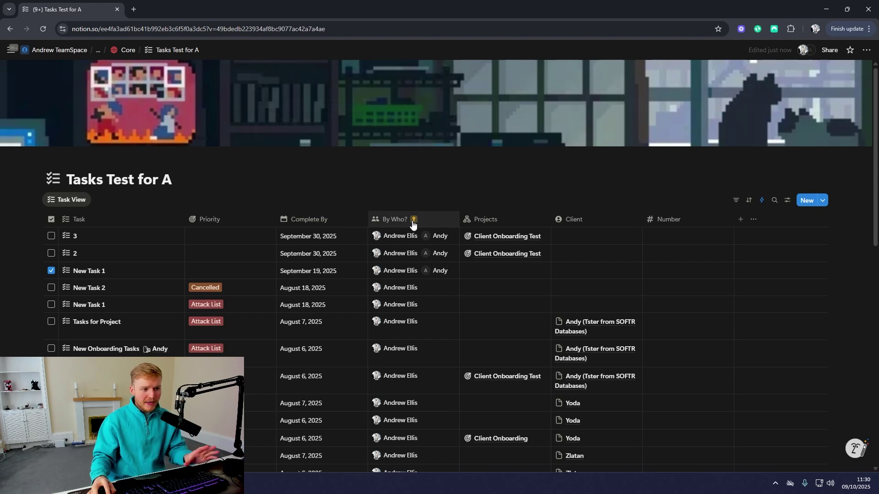
mouse_move(412, 223)
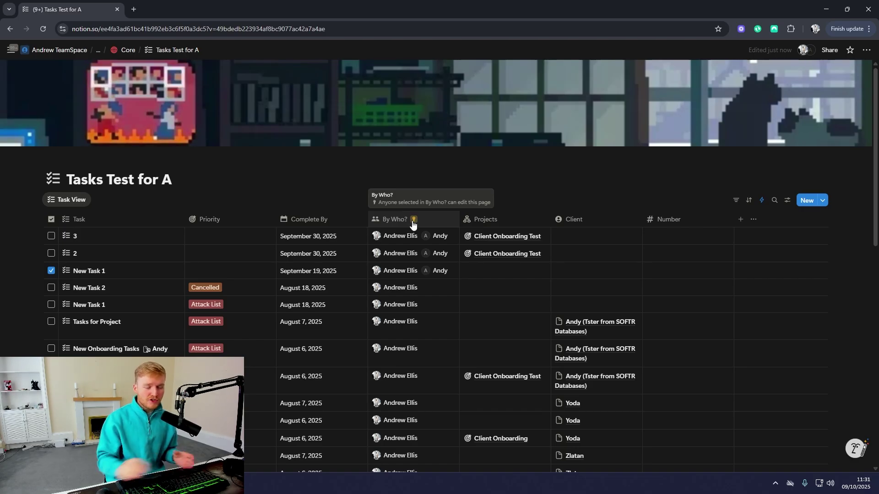
Step: Go back through Core to the guest's page and look through its unfiltered task list as the owner
click(126, 50)
scroll(140, 145, down, 2)
click(68, 327)
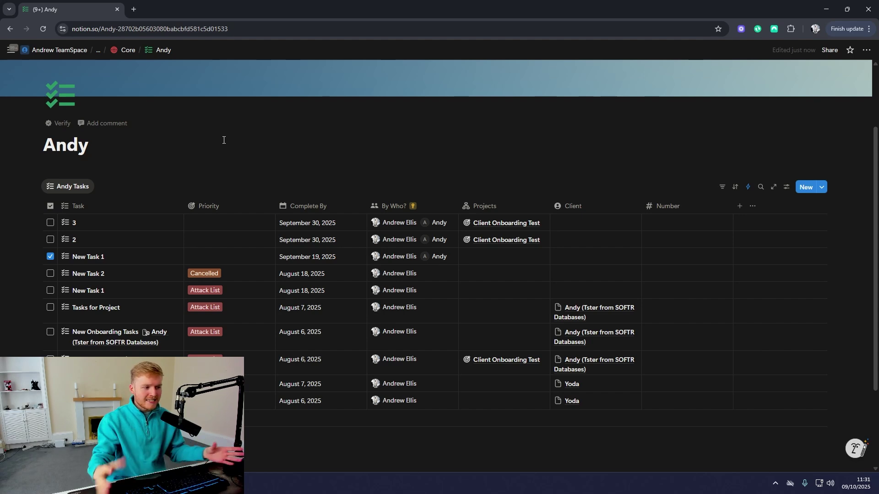
scroll(308, 205, down, 1)
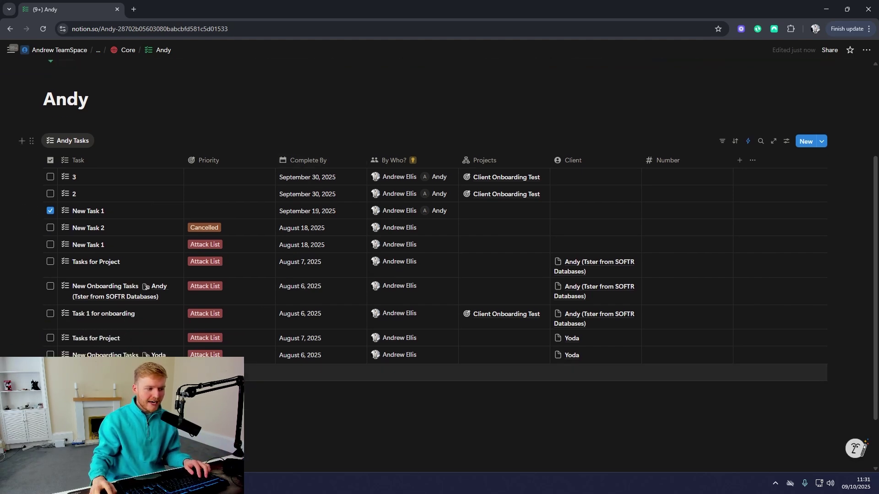
scroll(218, 351, down, 2)
scroll(219, 350, up, 3)
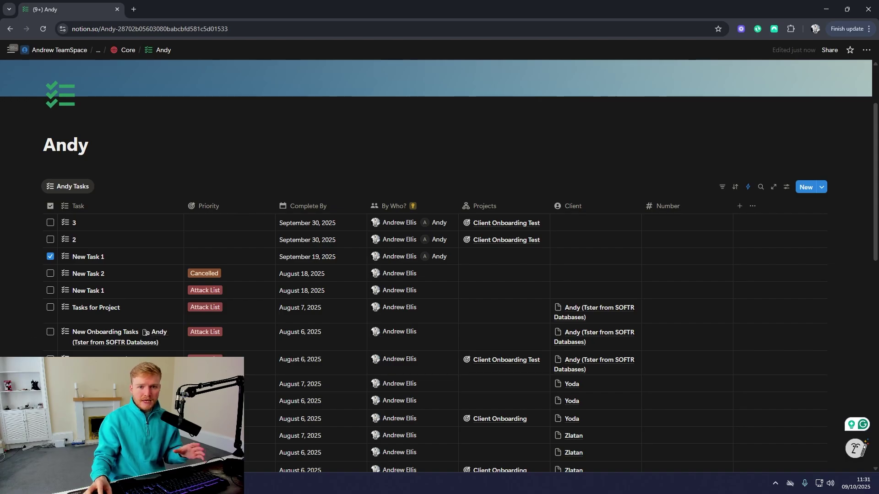
Step: Switch to the guest's incognito window, open the shared guest page, and set the Priority of tasks 3 and 2 to Attack List
key(alt+Tab)
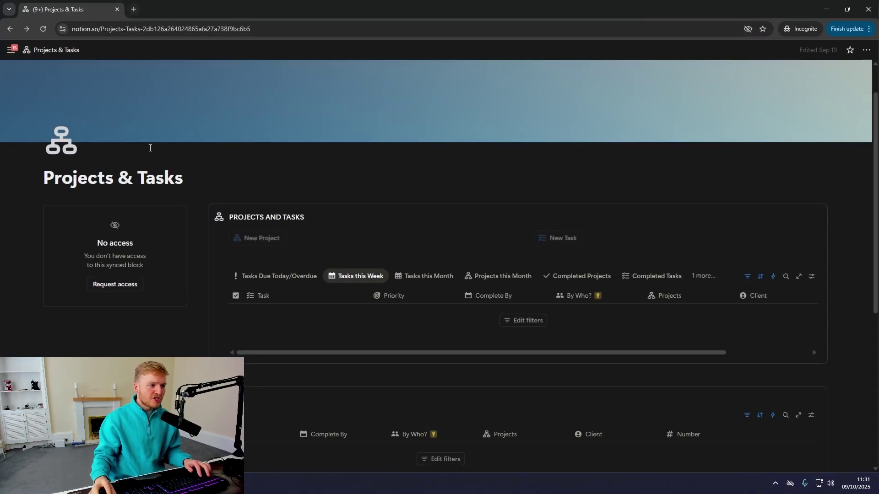
mouse_move(64, 148)
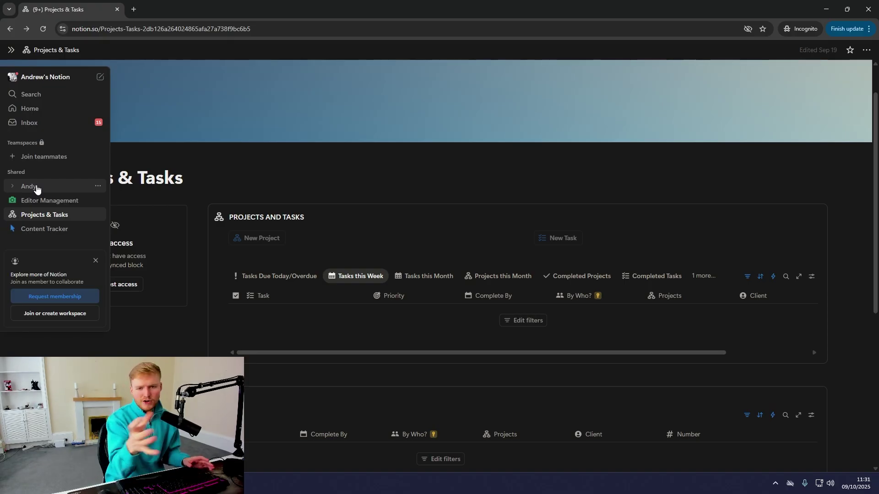
click(37, 187)
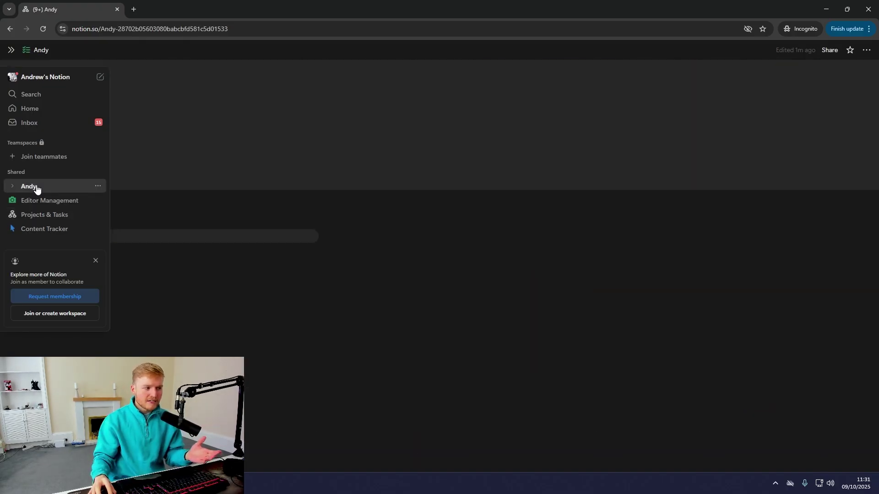
scroll(373, 260, down, 1)
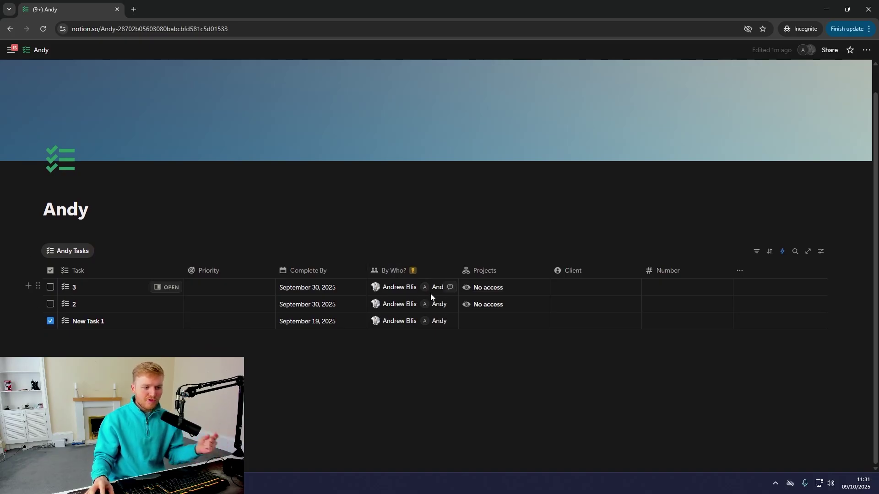
click(232, 296)
click(206, 316)
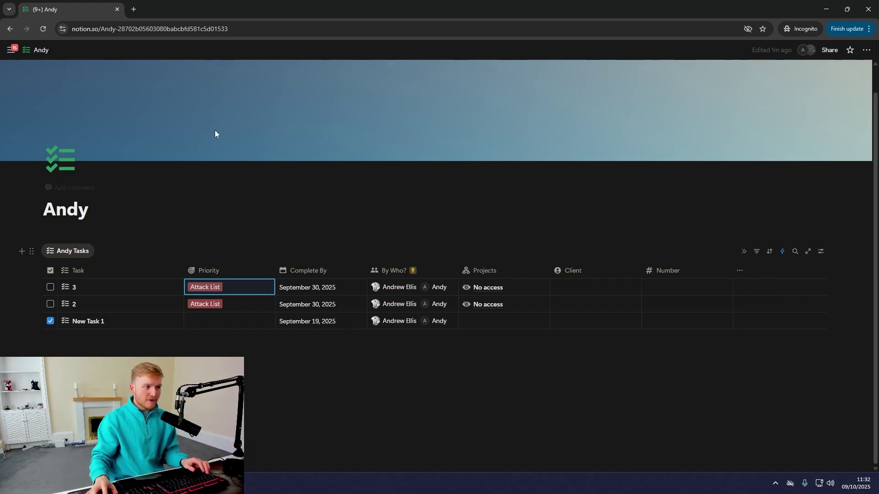
Step: Back in the owner's window, rename New Task 2 as Tester Task and add the guest to its By Who? property
drag(77, 6, 641, 493)
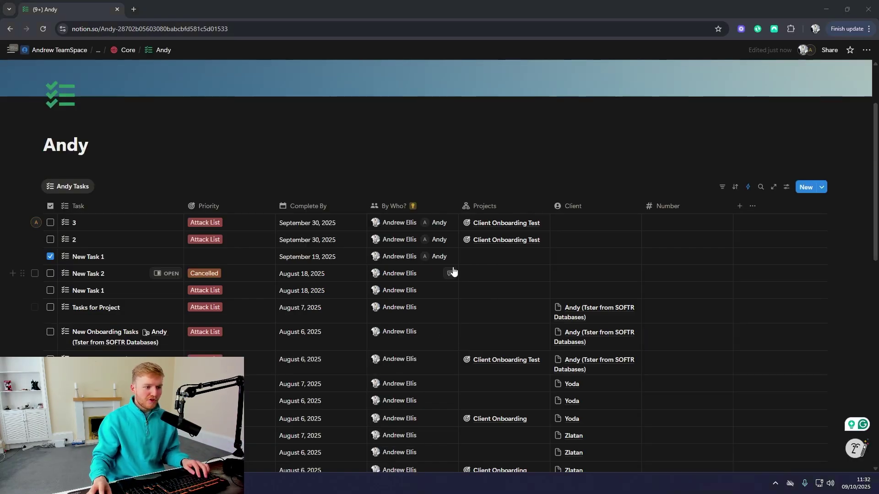
click(103, 278)
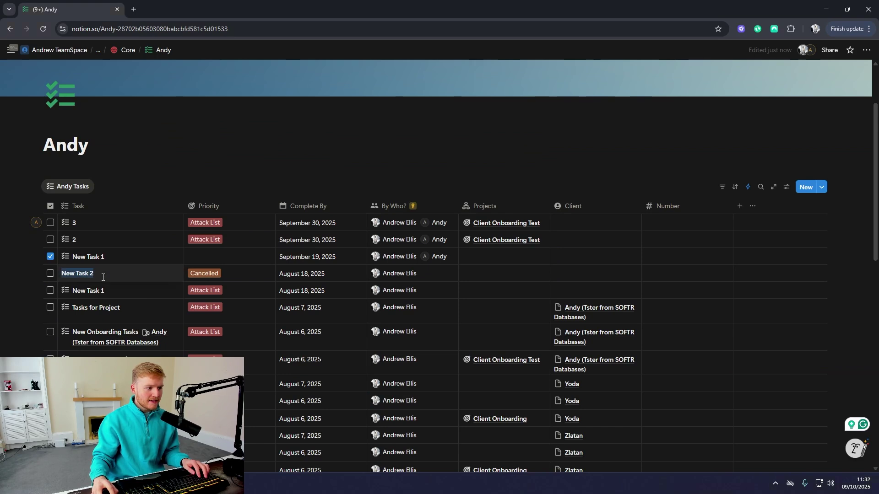
text(Teste)
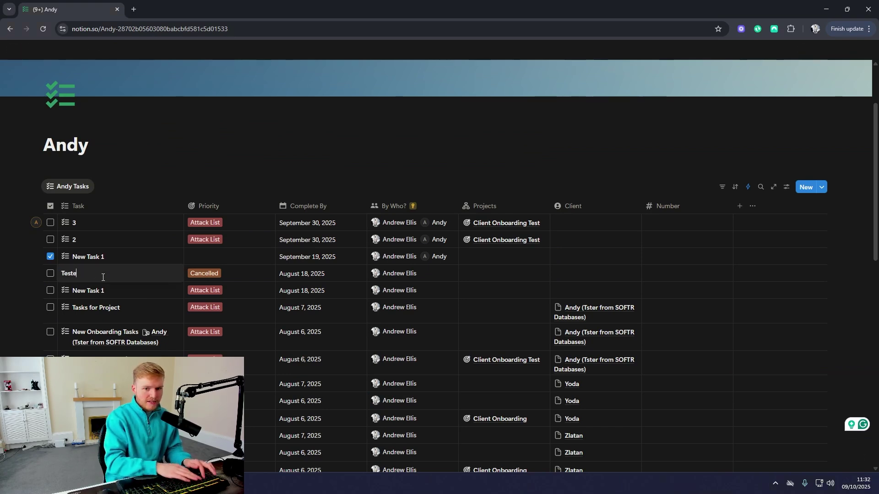
click(424, 275)
key(Escape)
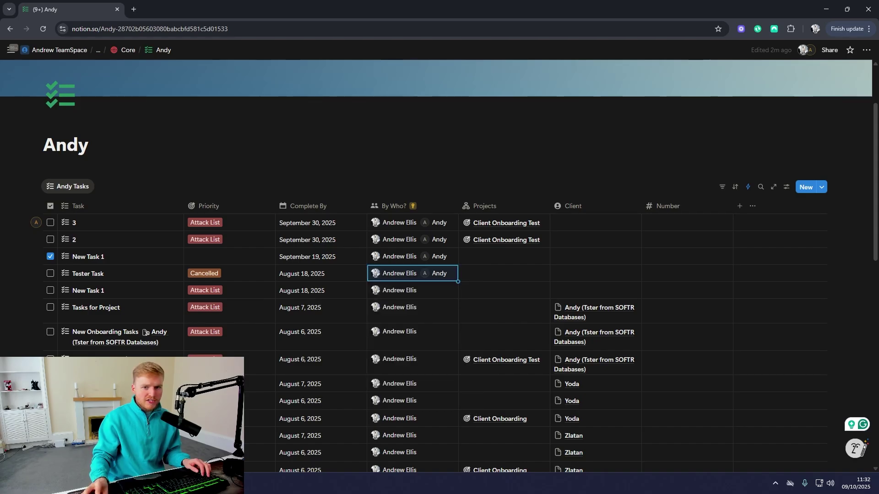
Step: In the guest's incognito window, set Tester Task's Priority to High and its Complete By date to August 21, 2025
key(alt+Tab)
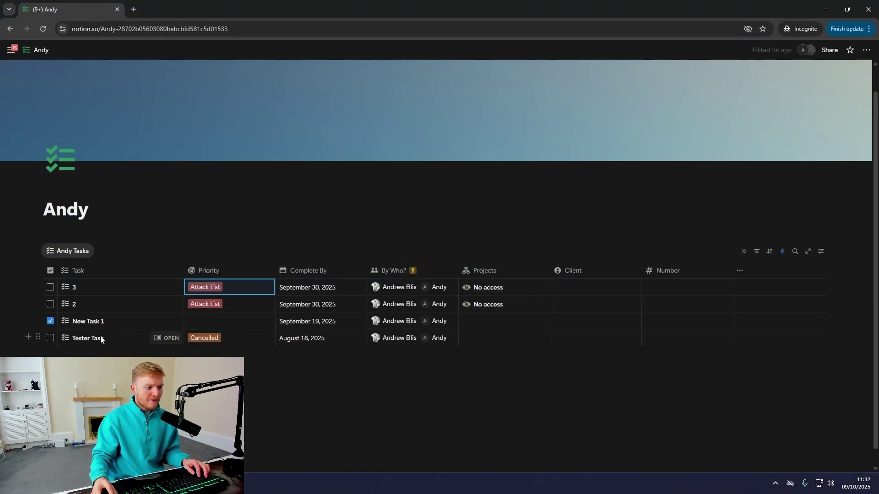
click(215, 338)
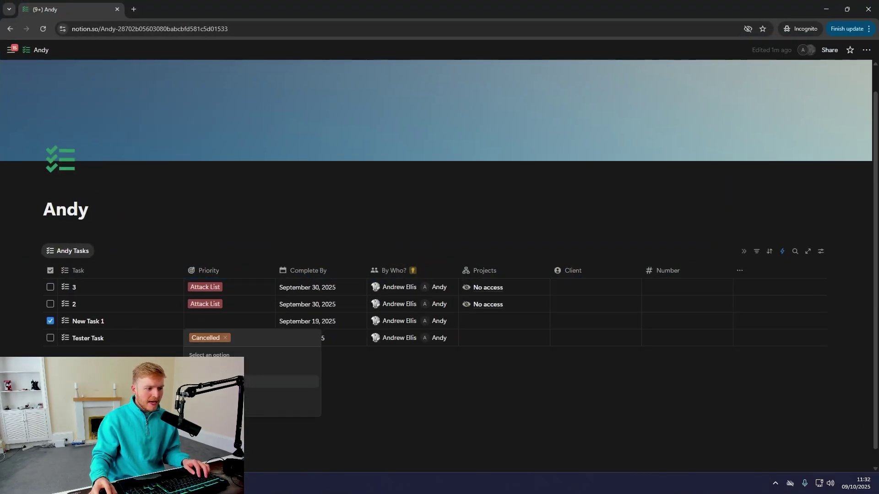
click(220, 382)
click(317, 341)
click(345, 230)
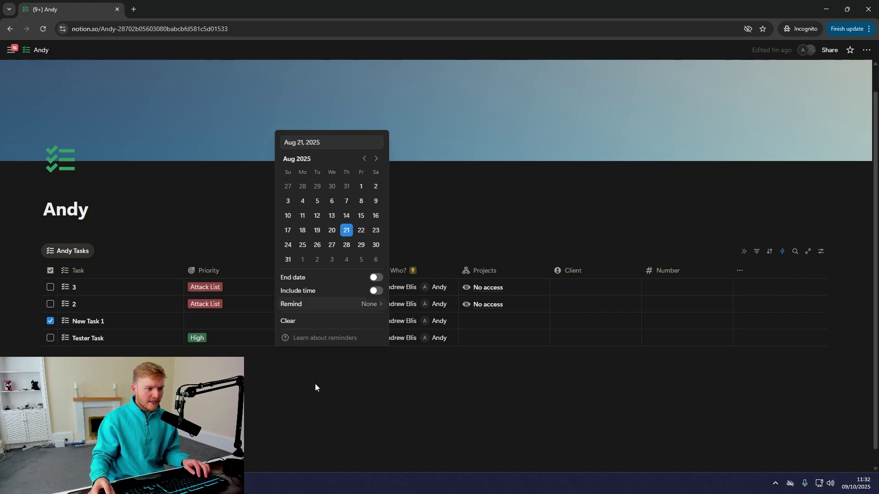
key(Escape)
Step: Check which people can be selected in Tester Task's By Who? property, leaving the assignees as they are
click(431, 338)
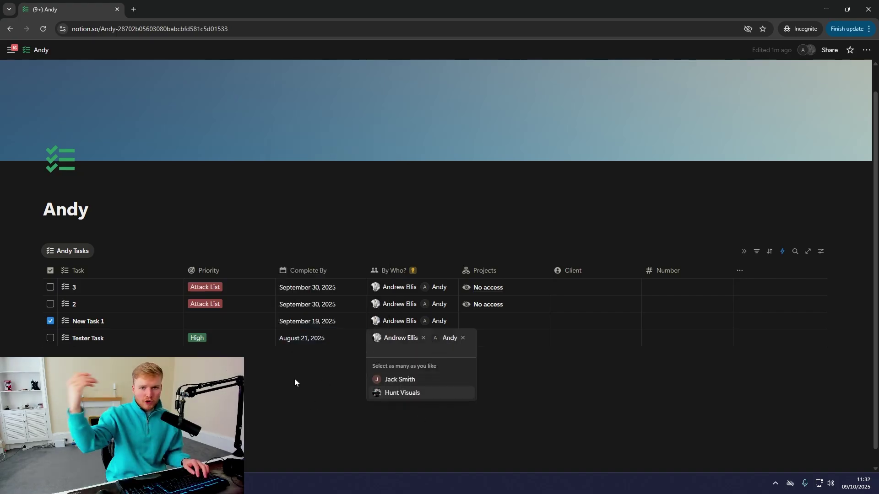
click(324, 390)
click(396, 343)
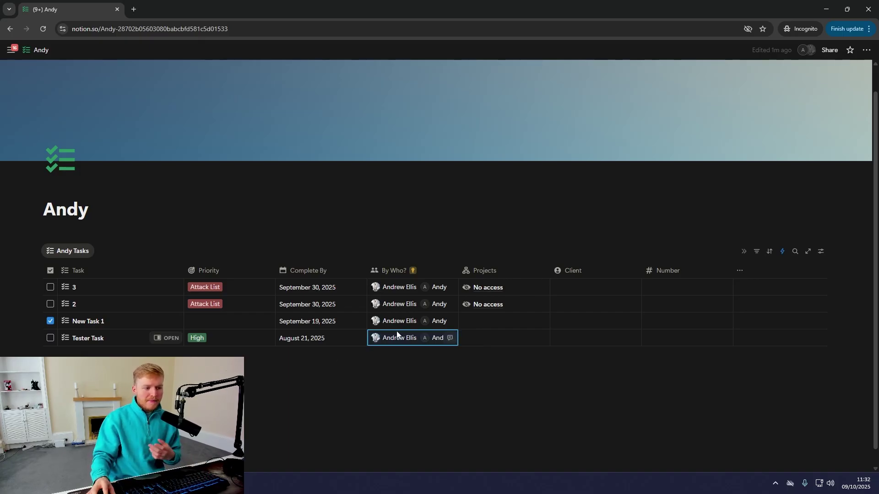
key(Escape)
Step: Hide the By Who? property from the guest's task view
click(395, 270)
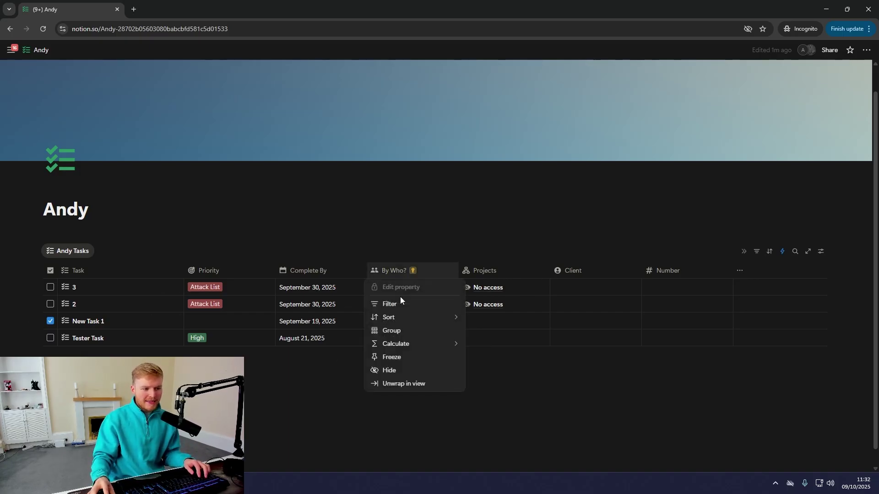
click(390, 371)
click(418, 271)
click(359, 402)
scroll(172, 259, down, 1)
Step: Open task 3 as a full page, check the guest's access to its Client, Number and Projects properties, and return to the guest's page
click(179, 270)
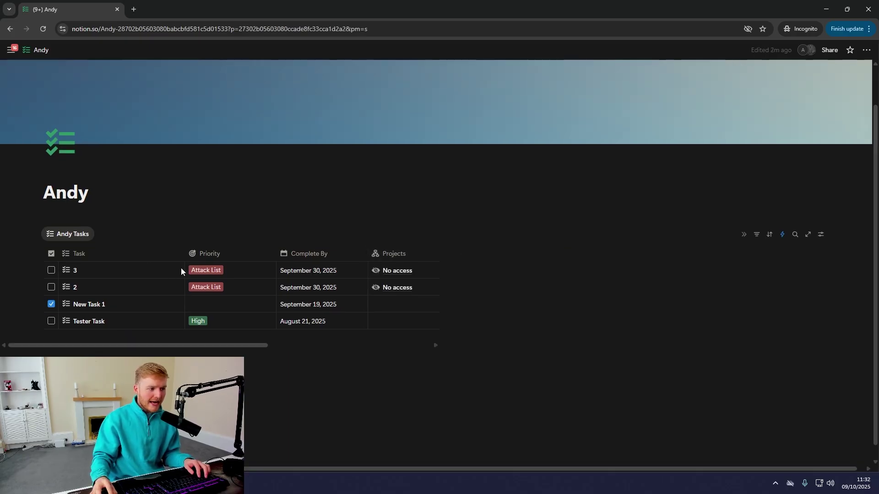
scroll(537, 230, down, 1)
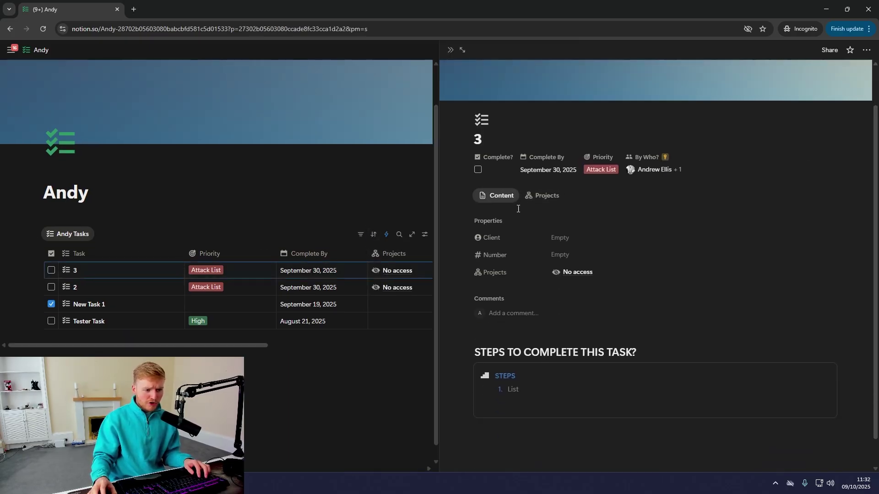
click(462, 54)
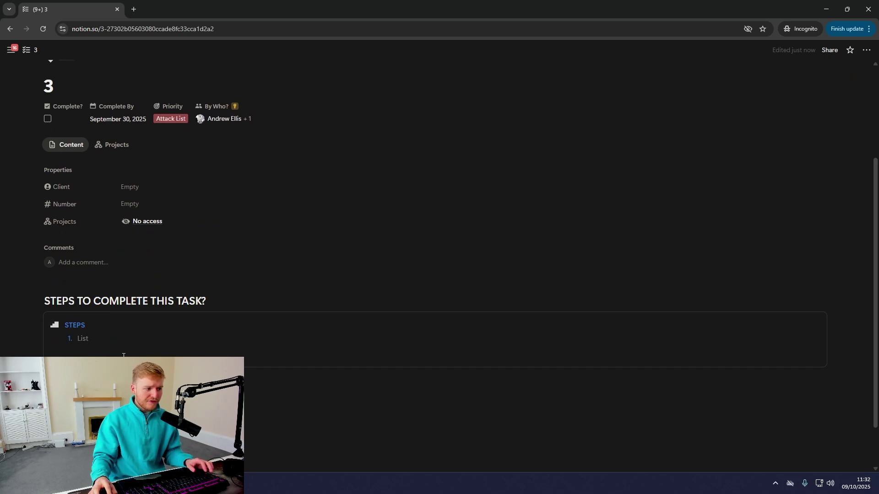
click(133, 204)
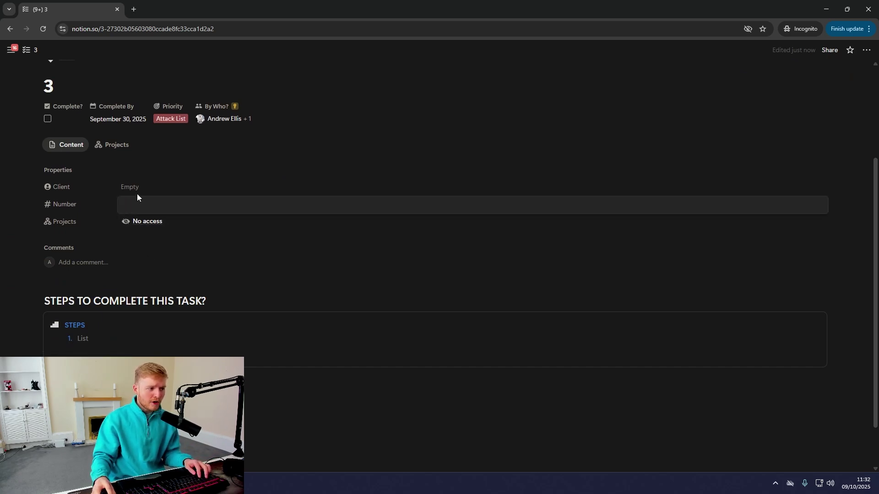
click(136, 186)
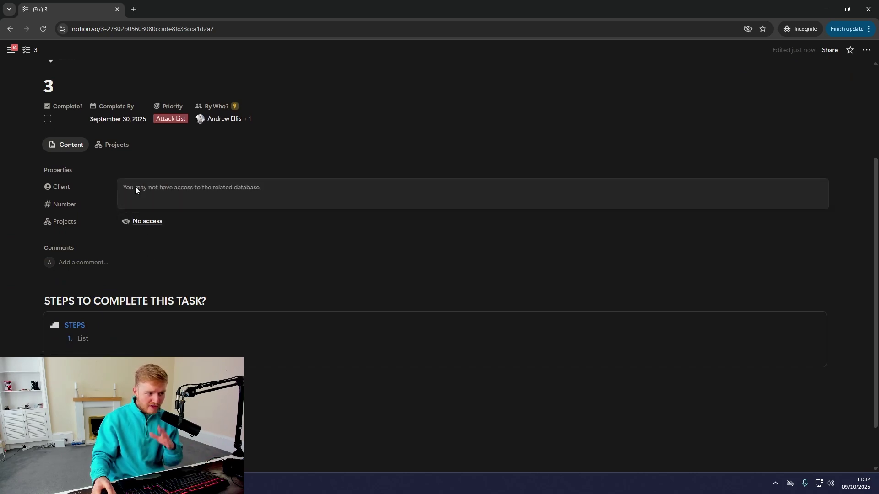
click(183, 219)
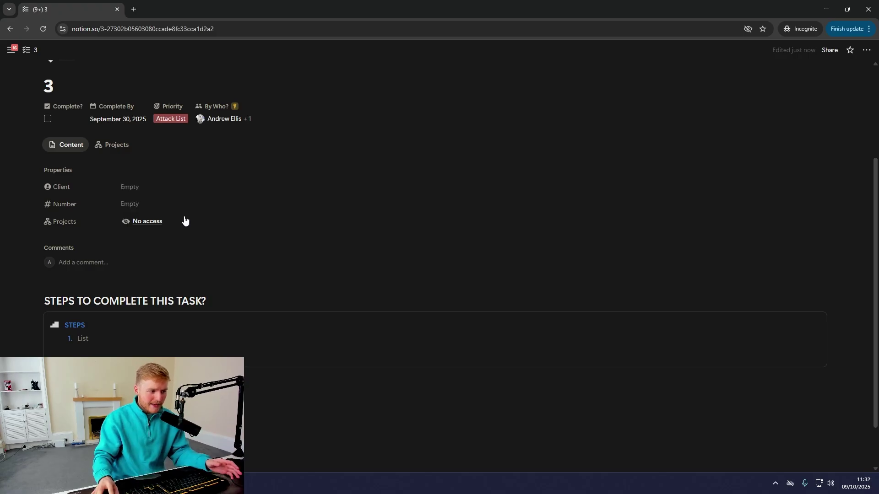
click(204, 227)
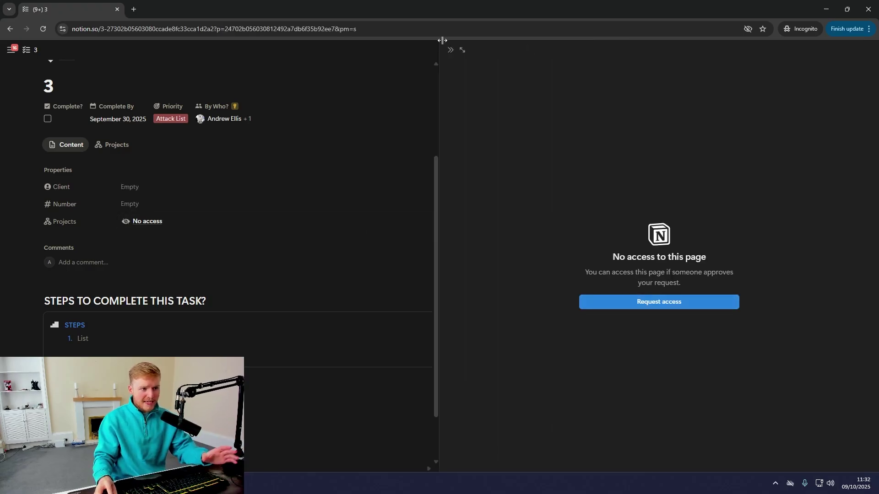
click(450, 50)
click(65, 54)
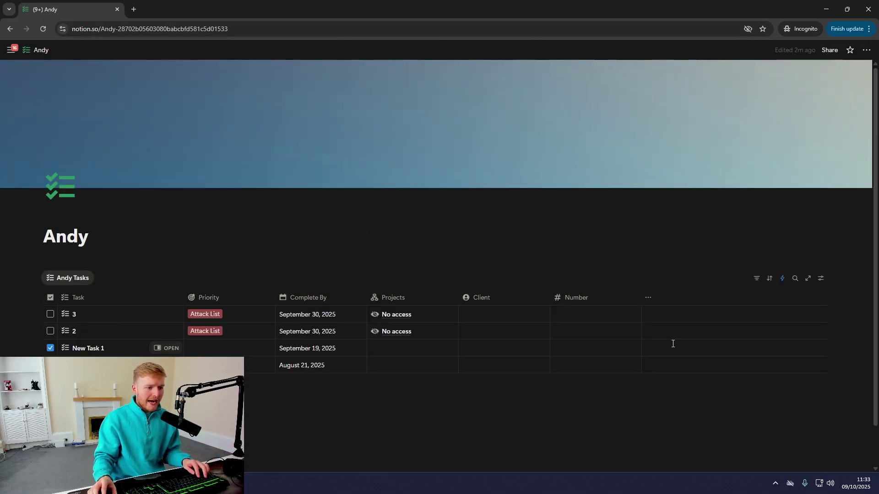
Step: Check the task view's data source options, try to open its source database as the guest, and return to the guest's page
click(71, 278)
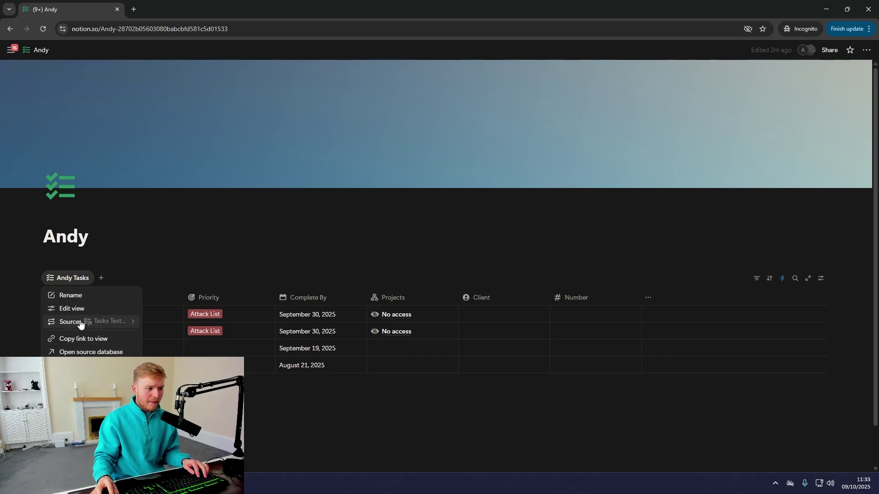
click(123, 324)
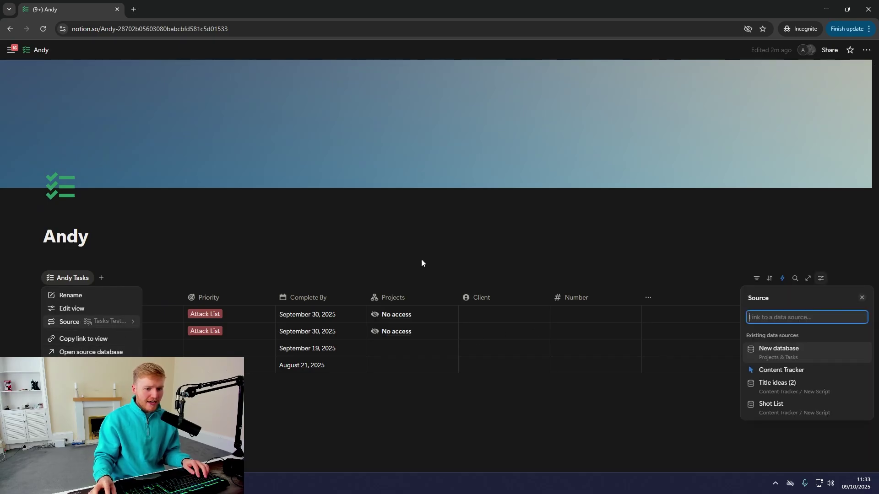
click(83, 352)
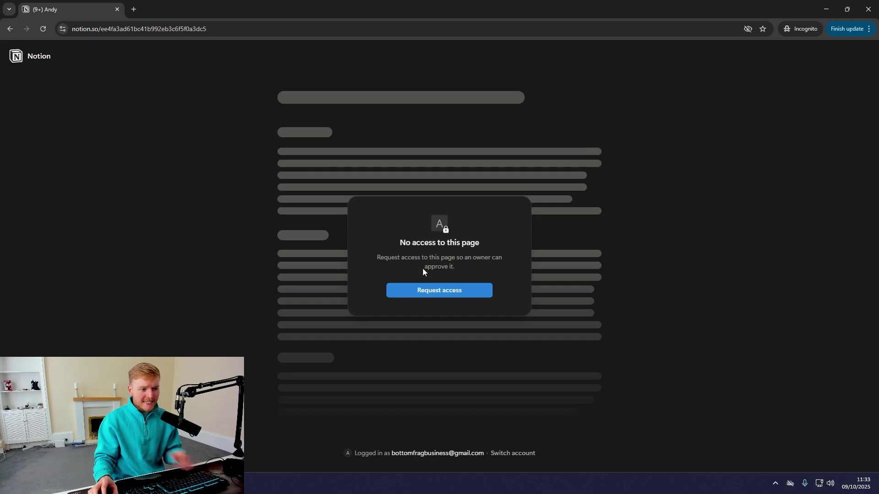
click(10, 28)
Step: Try filtering the guest's task view to By Who? contains Hunt Visuals, and reset the filter
scroll(275, 229, down, 1)
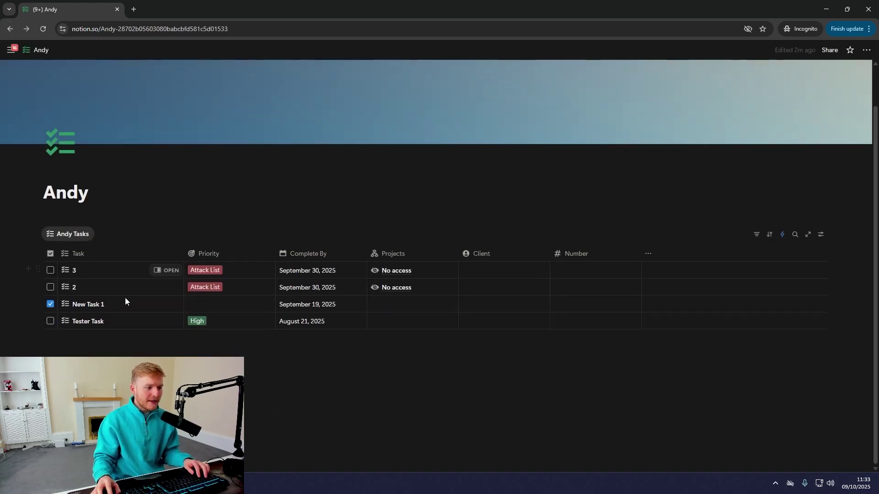
click(756, 236)
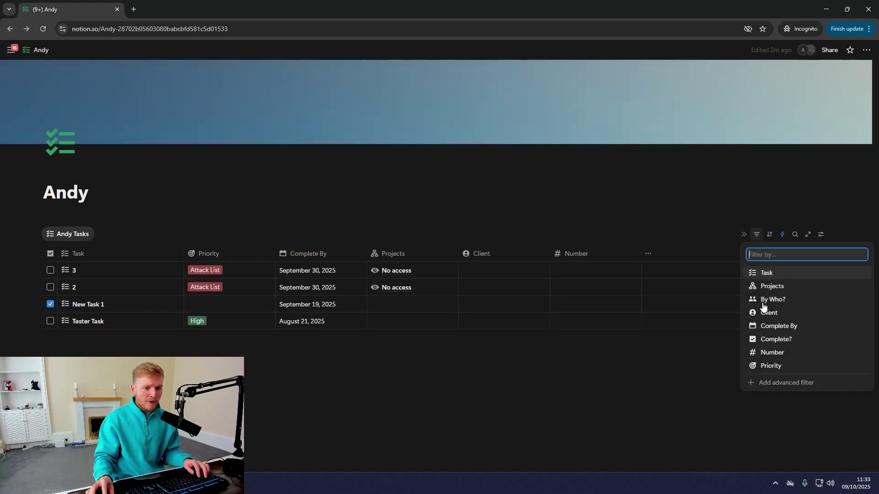
click(778, 299)
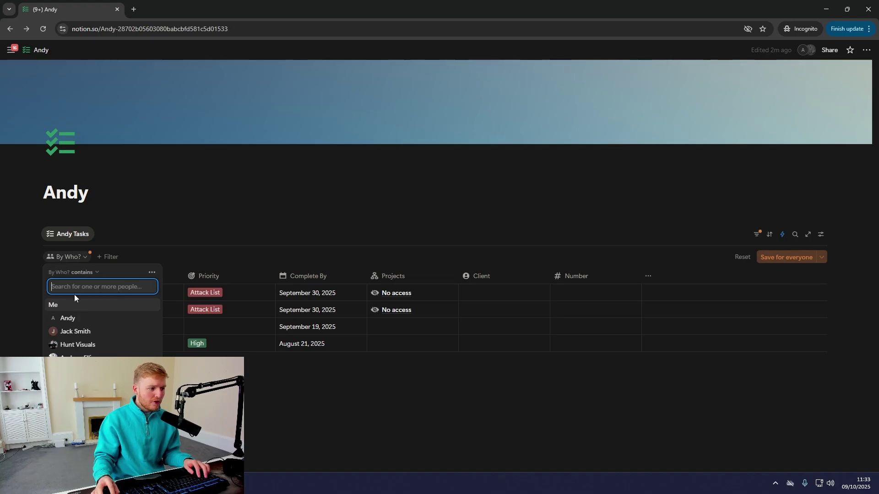
click(82, 344)
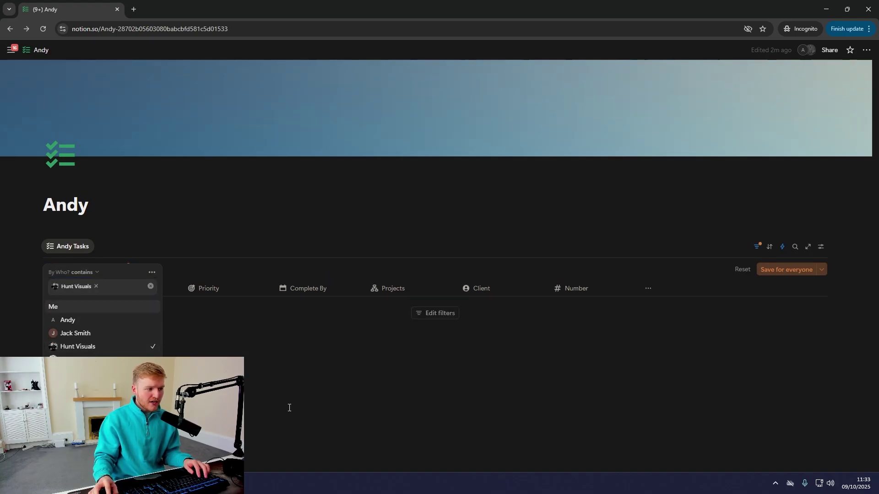
click(151, 286)
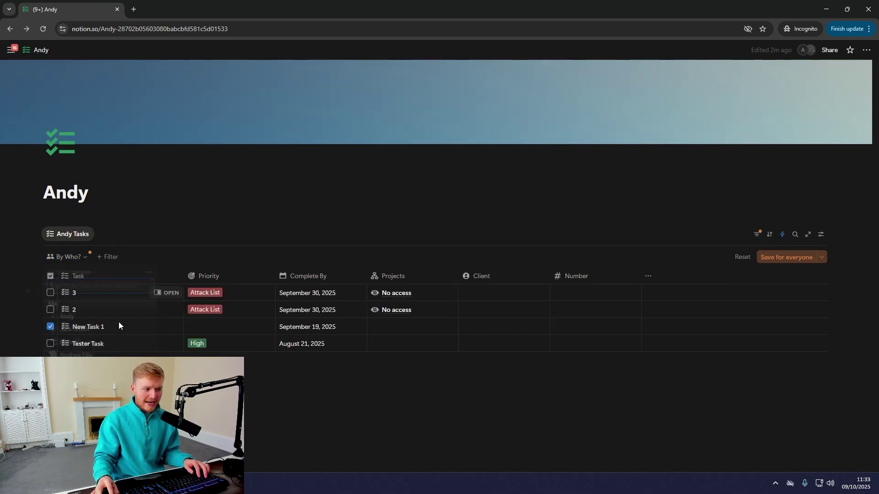
click(742, 258)
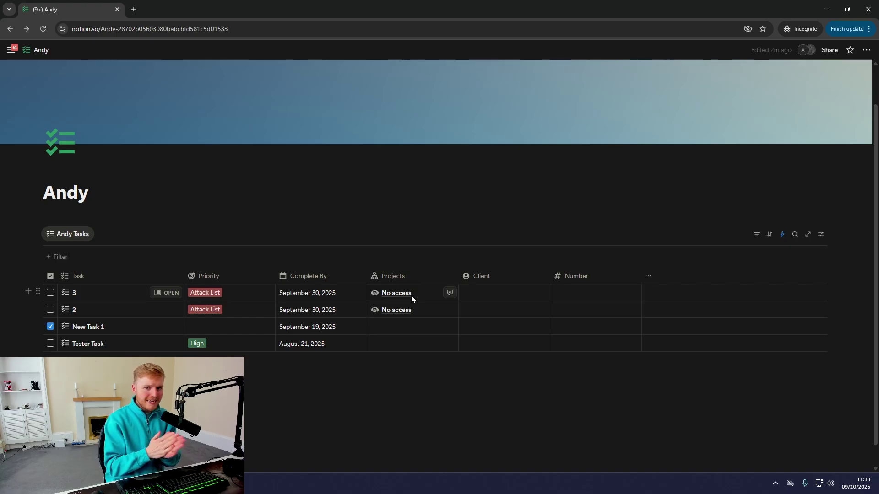
Step: Switch to the owner's window and open the Projects database from the Core page
drag(101, 23, 878, 183)
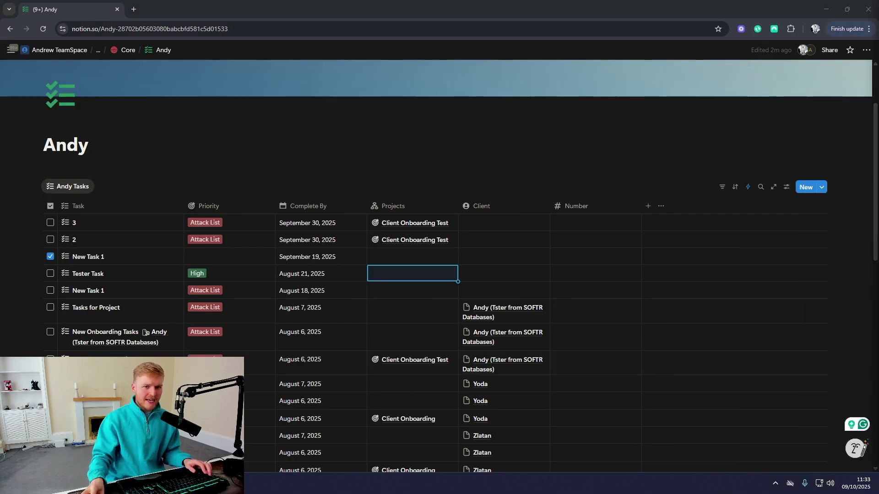
click(115, 54)
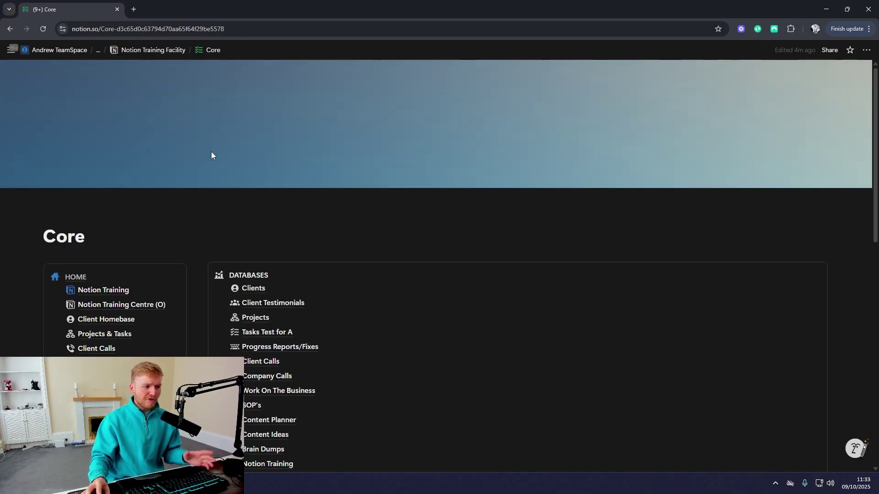
click(259, 272)
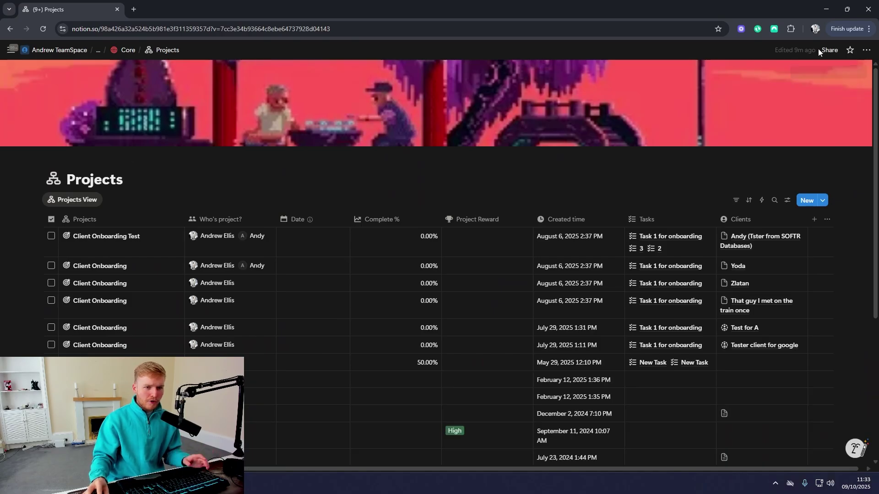
Step: Create a page-level access rule on the Projects database giving people in Who's project? the Can edit permission
click(828, 50)
click(692, 247)
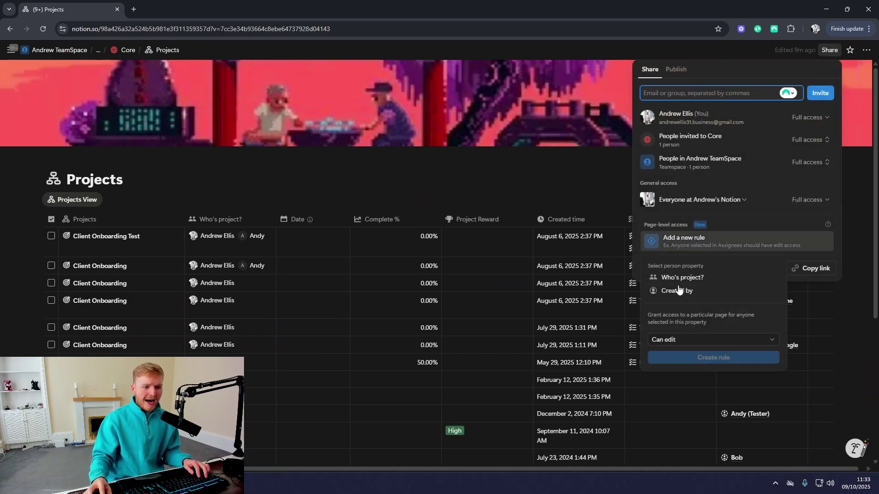
click(691, 280)
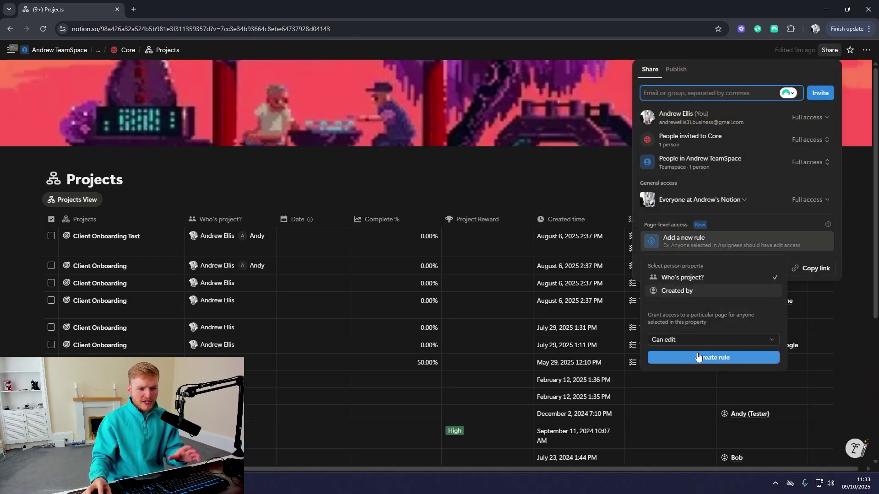
click(713, 357)
click(526, 171)
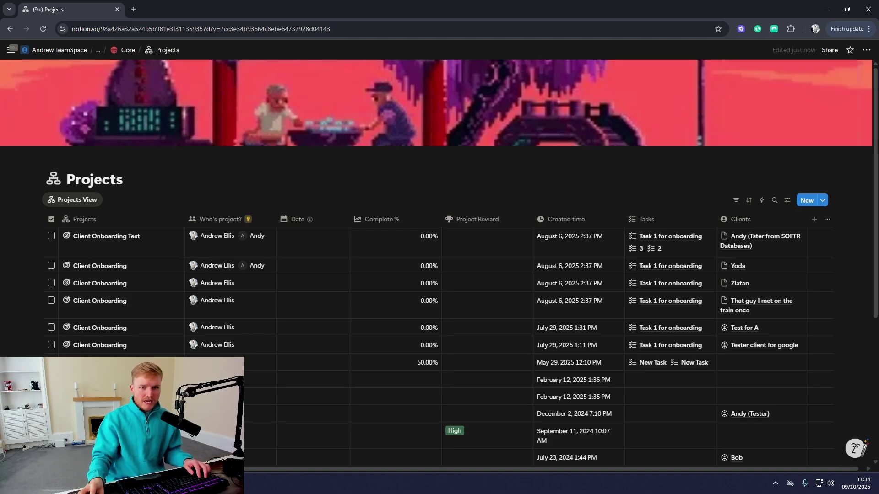
Step: On the guest's page under Core, add a view linked to the Projects data source using its existing Projects View
click(127, 50)
scroll(74, 283, down, 3)
click(69, 280)
scroll(139, 283, down, 1)
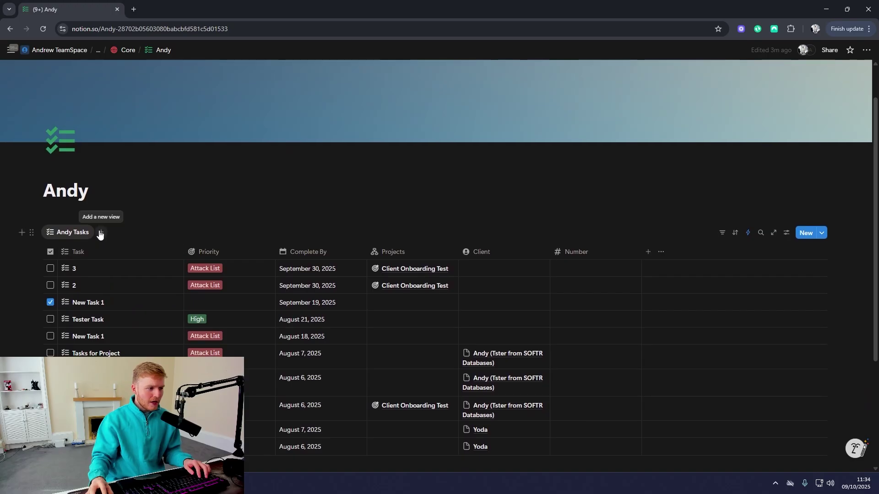
click(101, 232)
click(117, 271)
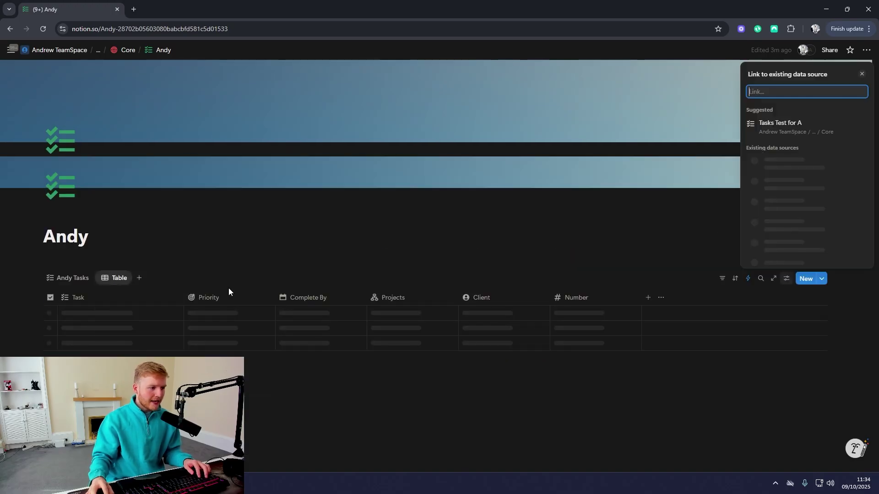
click(773, 178)
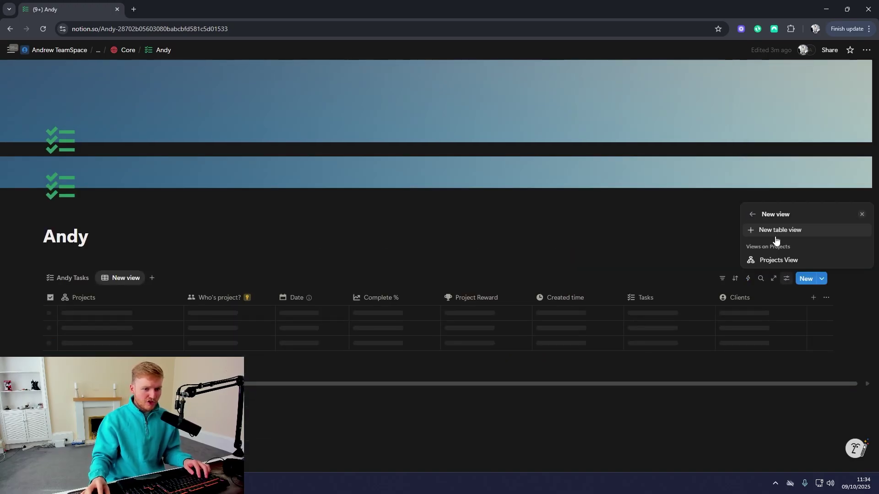
click(778, 255)
click(830, 89)
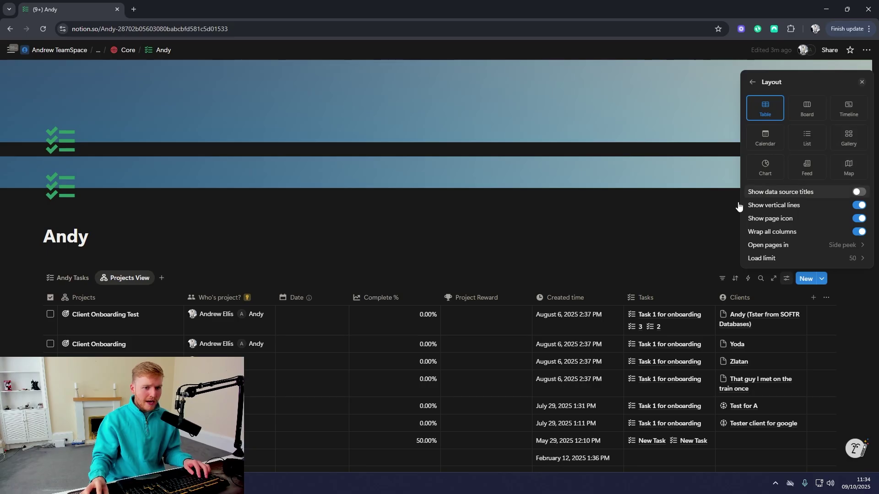
click(408, 240)
scroll(254, 222, down, 3)
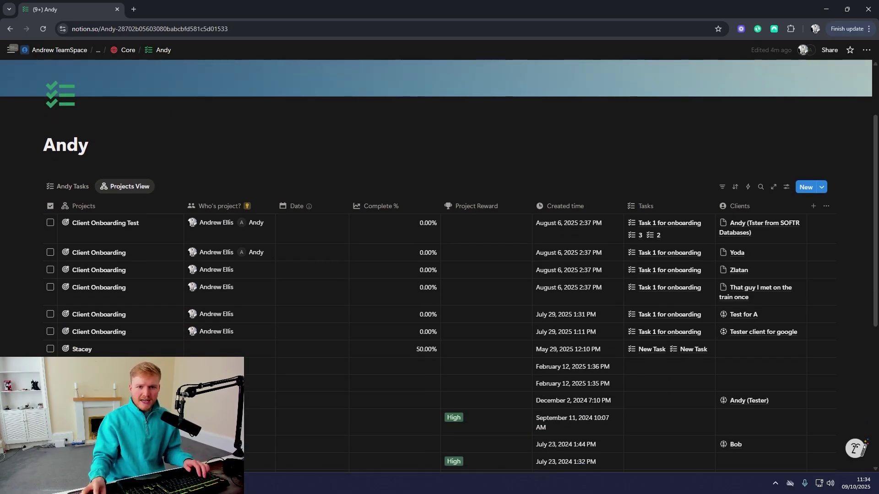
Step: In the guest's incognito window, open Client Onboarding Test from Projects View and look through the project's tasks
key(alt+Tab)
click(122, 232)
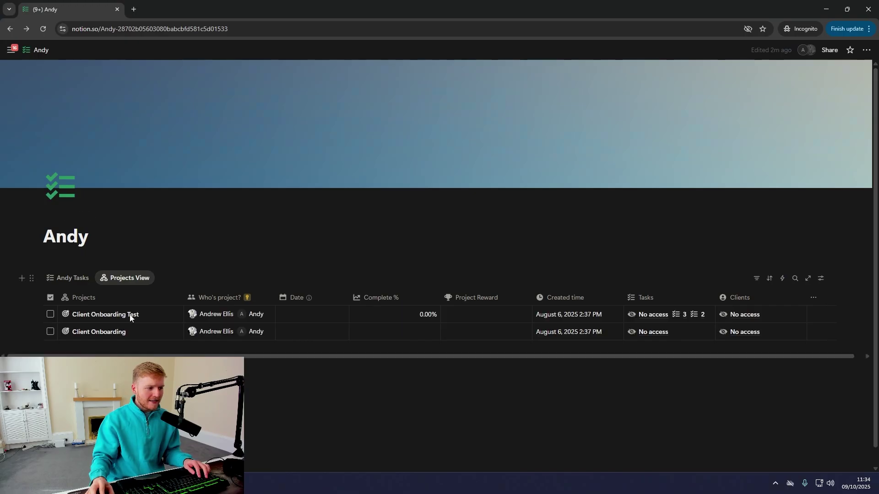
scroll(118, 328, down, 1)
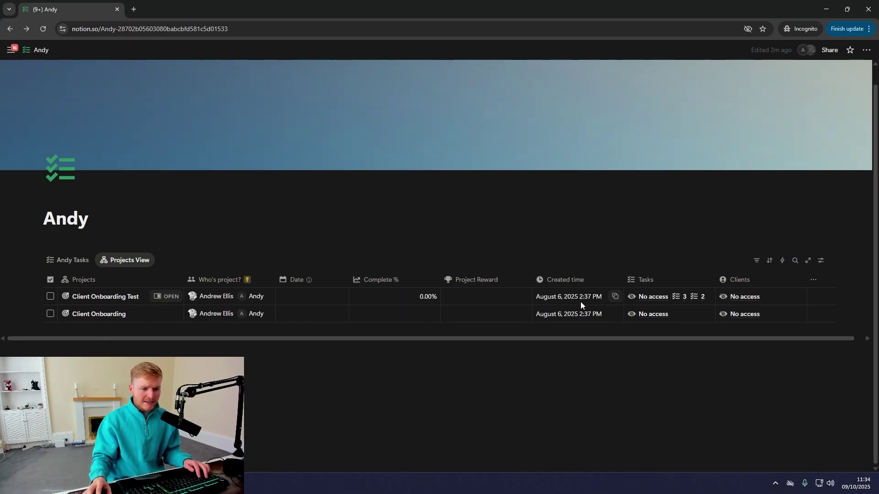
click(169, 296)
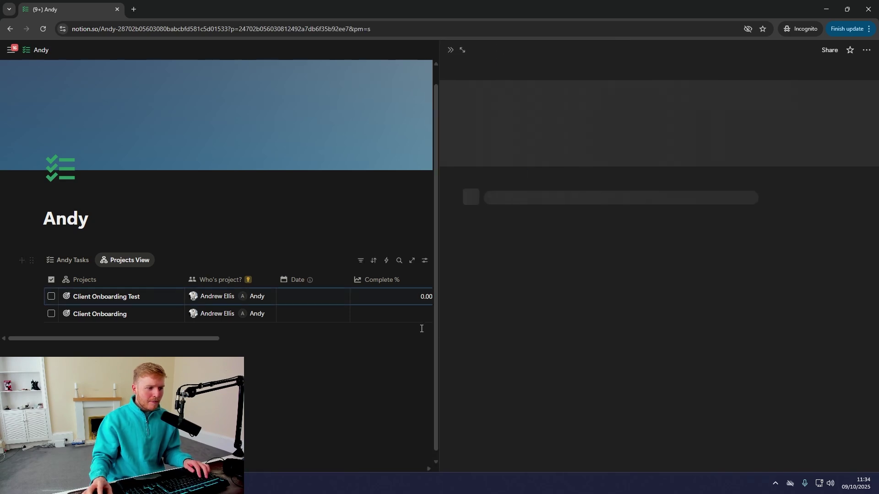
scroll(531, 330, down, 2)
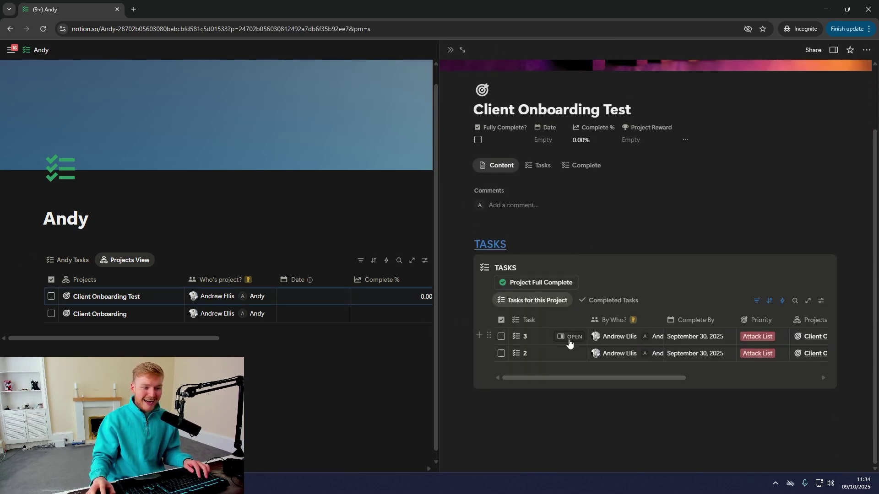
Step: Check the project's completed and open tasks, widen the By Who? column to inspect task 3's assignees and date, and close the project
click(601, 301)
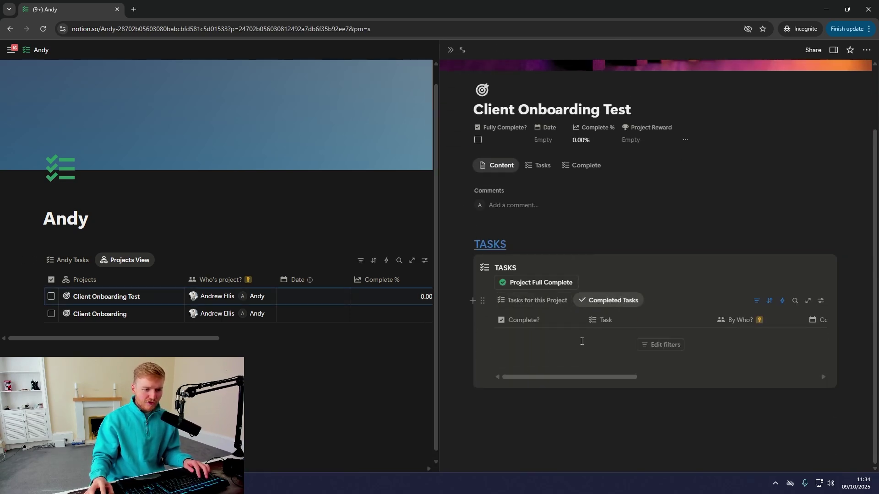
click(536, 302)
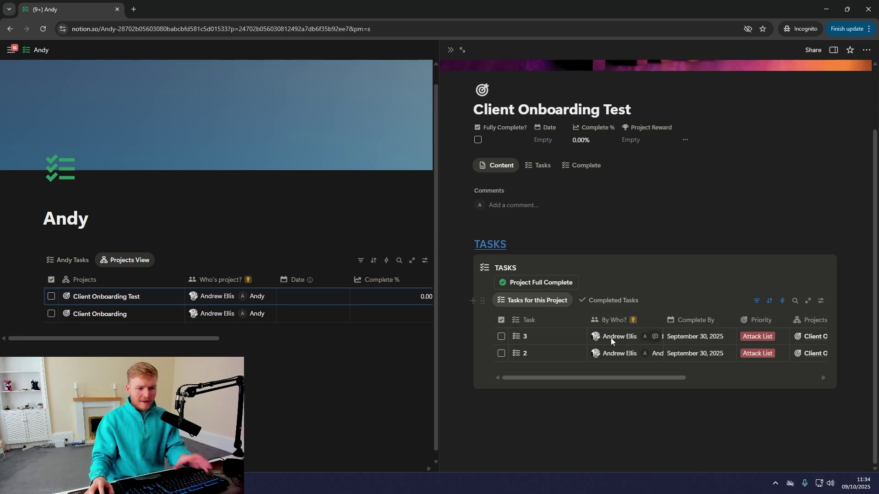
drag(663, 320, 705, 320)
click(669, 337)
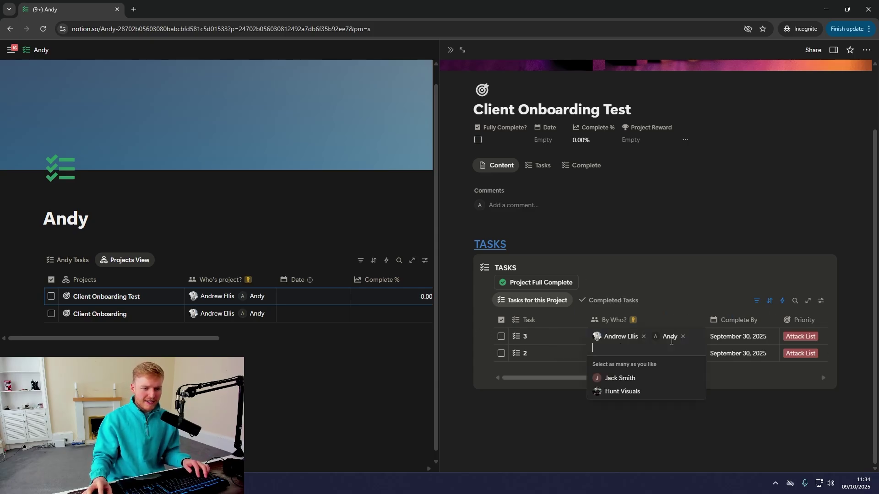
key(Escape)
click(714, 338)
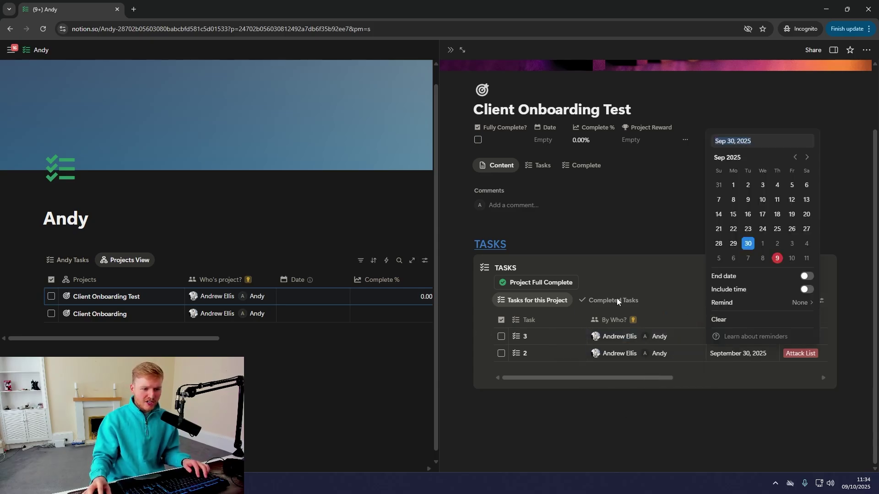
key(Escape)
click(450, 50)
Step: Try to open the source database of Projects View as the guest, and return to the guest's page
click(123, 260)
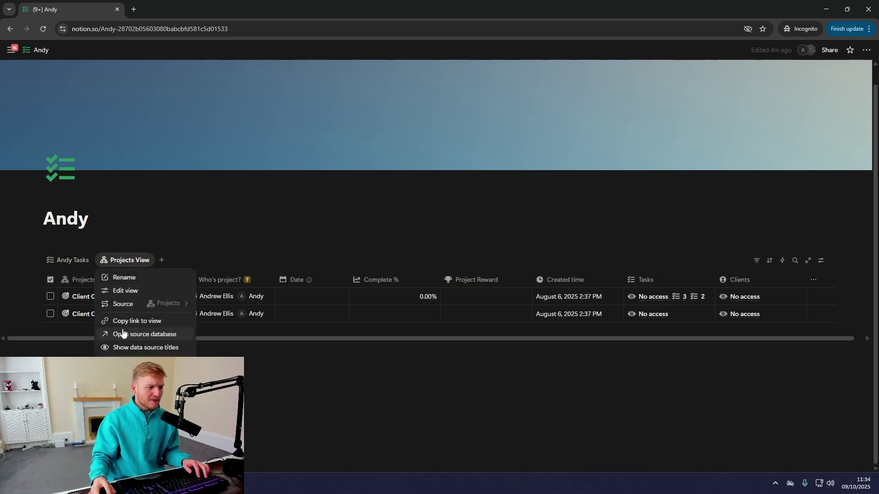
click(140, 335)
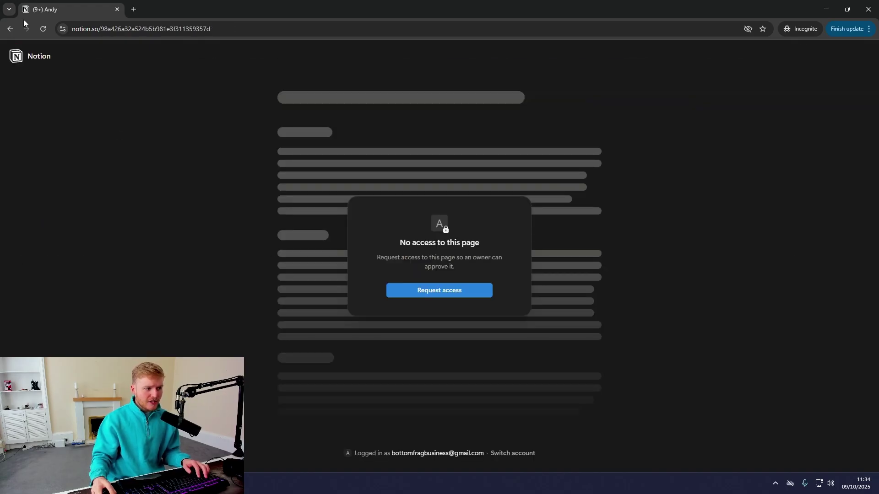
click(10, 28)
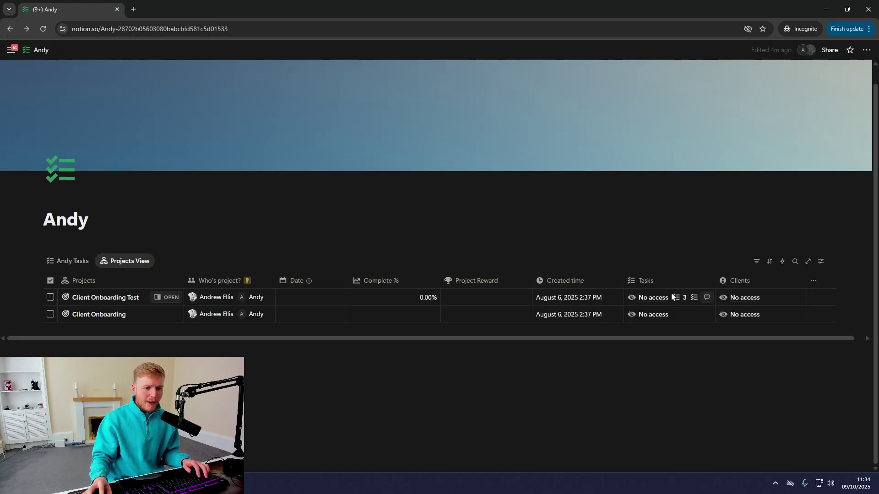
Step: Compare the tasks selectable in Client Onboarding Test's Tasks relation with those in the guest's tasks view
click(683, 298)
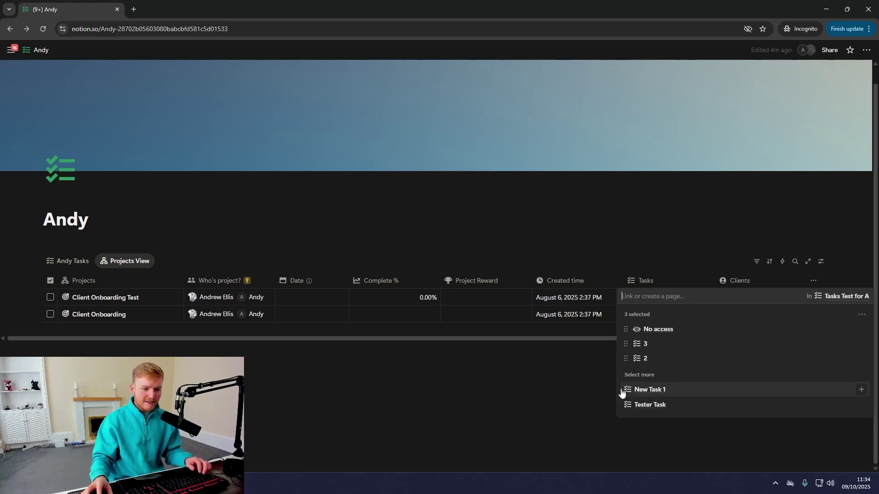
key(Escape)
click(71, 261)
scroll(131, 335, down, 1)
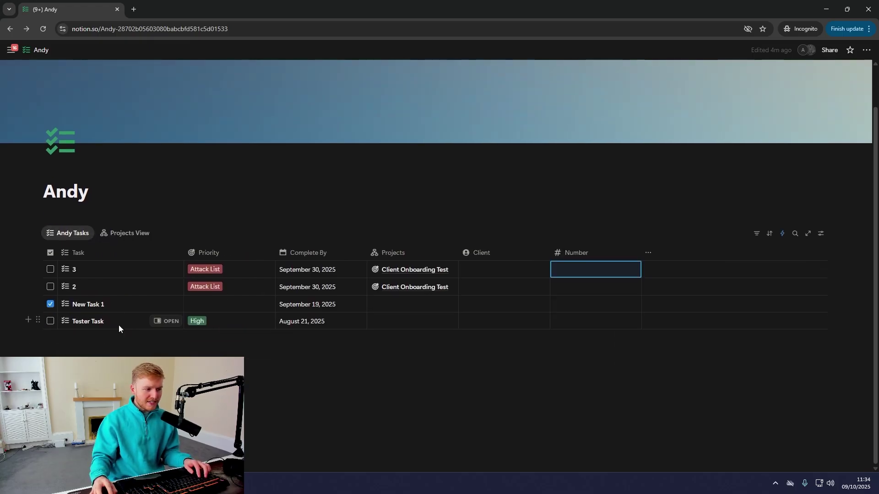
click(130, 233)
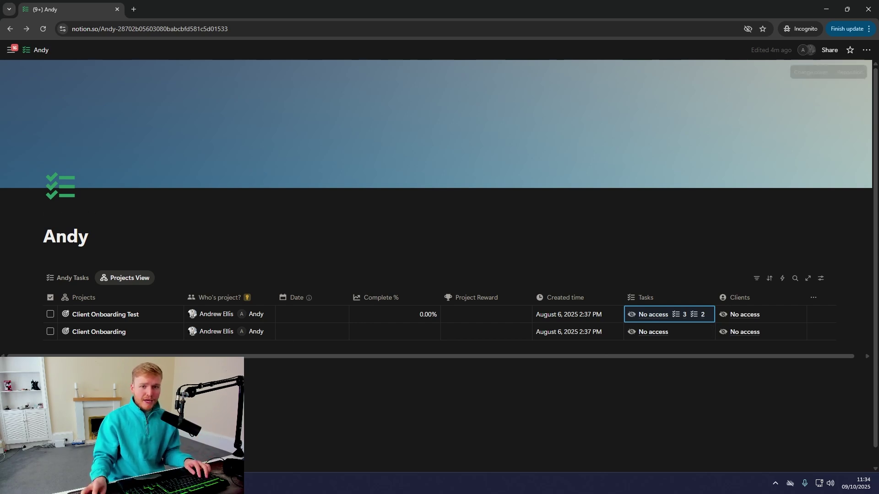
Step: Compare Projects View in the owner's window with the guest's window, and inspect the page's sharing settings as the guest
key(alt+Tab)
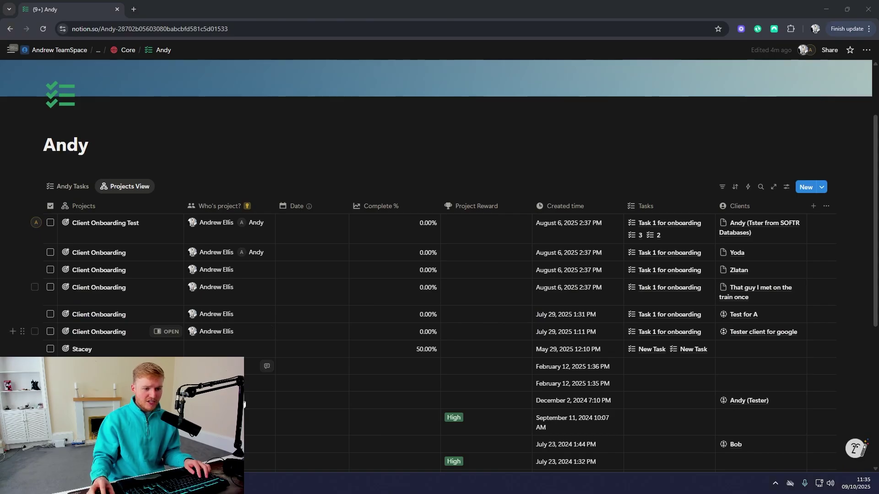
key(alt+Tab)
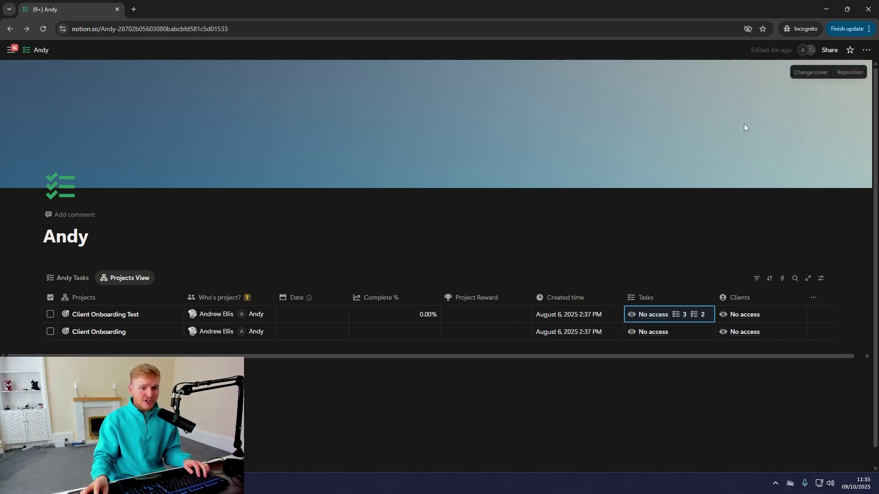
click(829, 50)
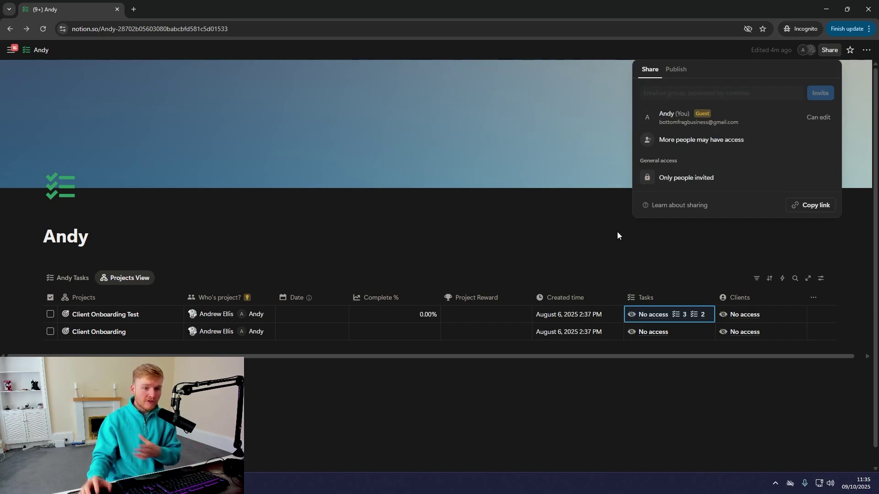
click(505, 249)
Step: In the owner's window, change the guest's access to the shared page to Can comment
key(alt+Tab)
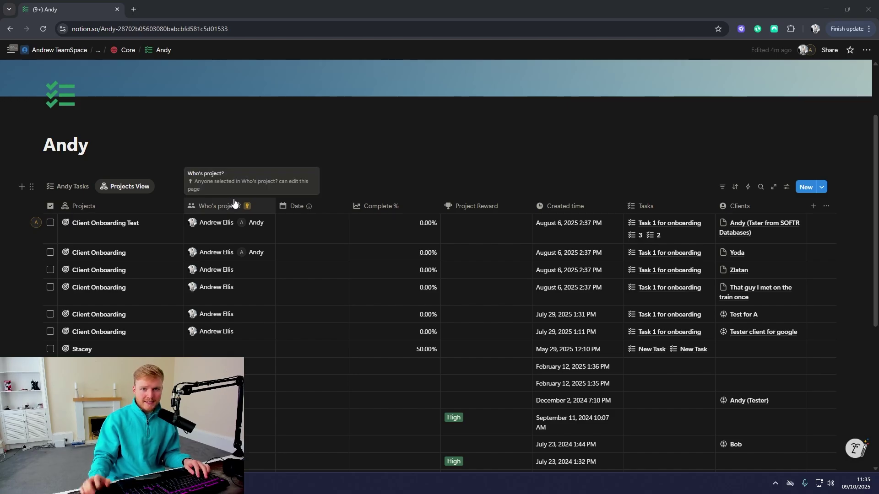
click(829, 50)
click(519, 154)
scroll(435, 104, down, 2)
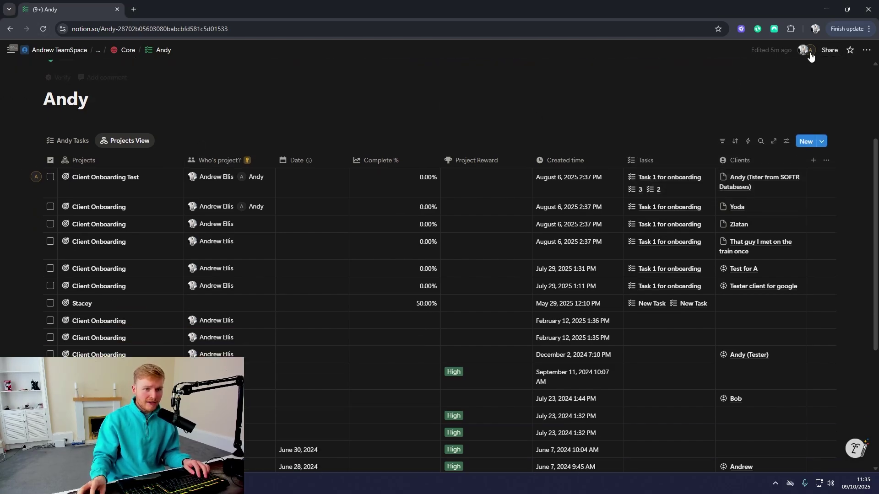
click(829, 50)
click(470, 126)
scroll(470, 125, up, 3)
click(829, 50)
click(814, 139)
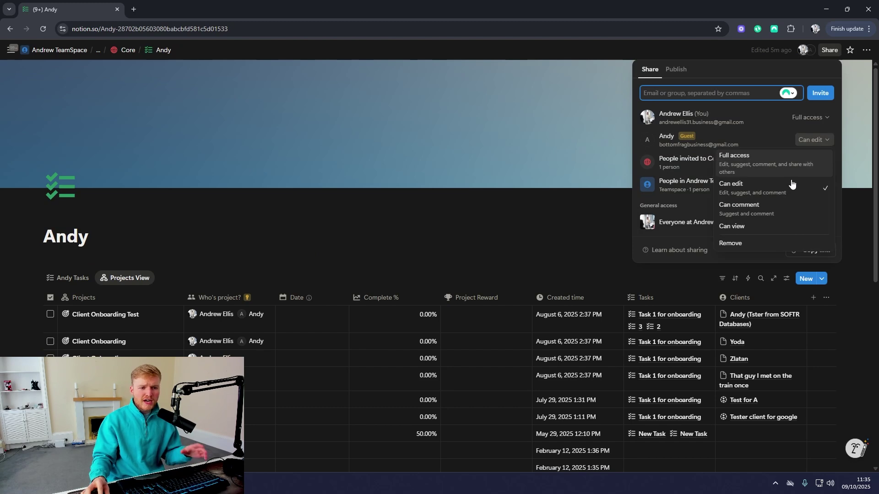
click(754, 218)
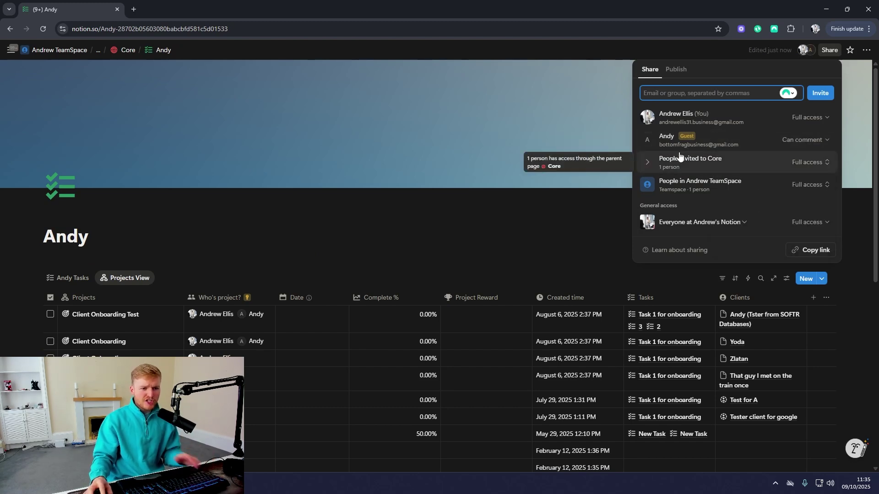
click(436, 233)
Step: Reload the page in the guest's window and test editing Client Onboarding Test's Date, Who's project? and name with comment access
key(alt+Tab)
click(43, 28)
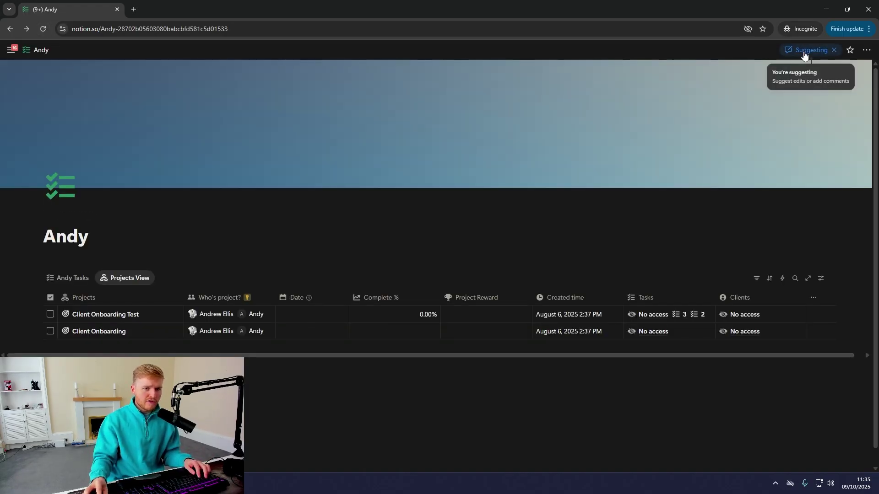
click(298, 318)
key(Escape)
click(219, 315)
key(Escape)
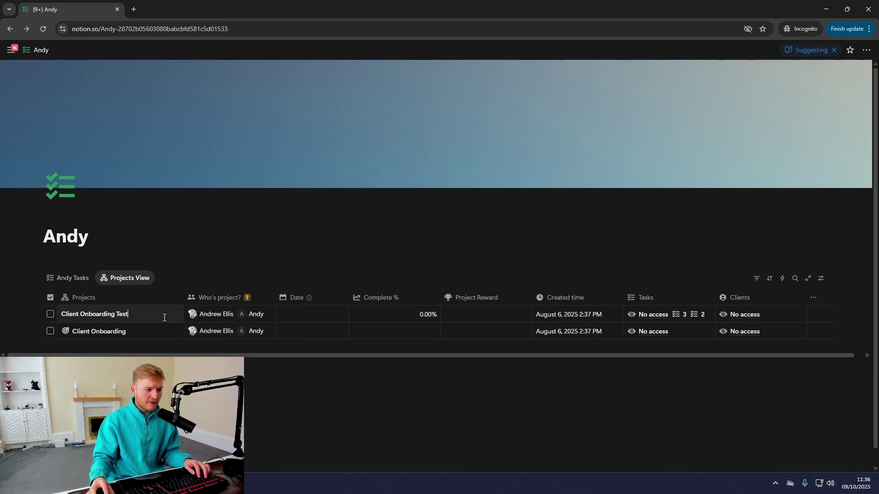
click(166, 315)
Step: In the owner's window, set the guest's access to the shared page to Can view
key(alt+Tab)
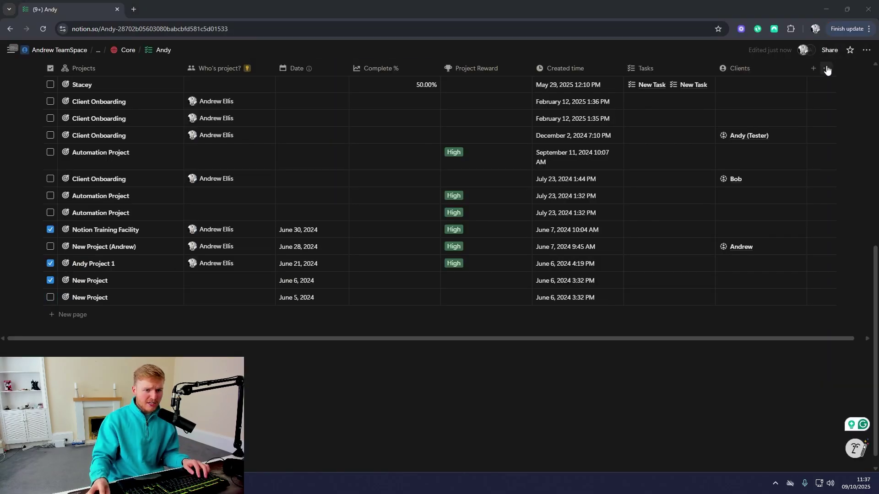
click(829, 50)
click(803, 142)
click(758, 229)
Step: In the guest's window, set Client Onboarding Test's Date to October 15, 2025 and test its Complete % and Project Reward cells
key(alt+Tab)
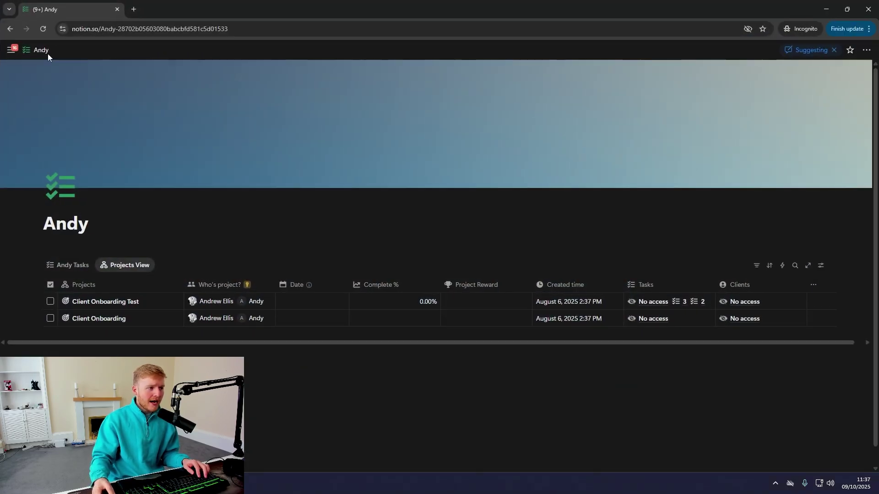
click(354, 282)
key(Escape)
click(319, 283)
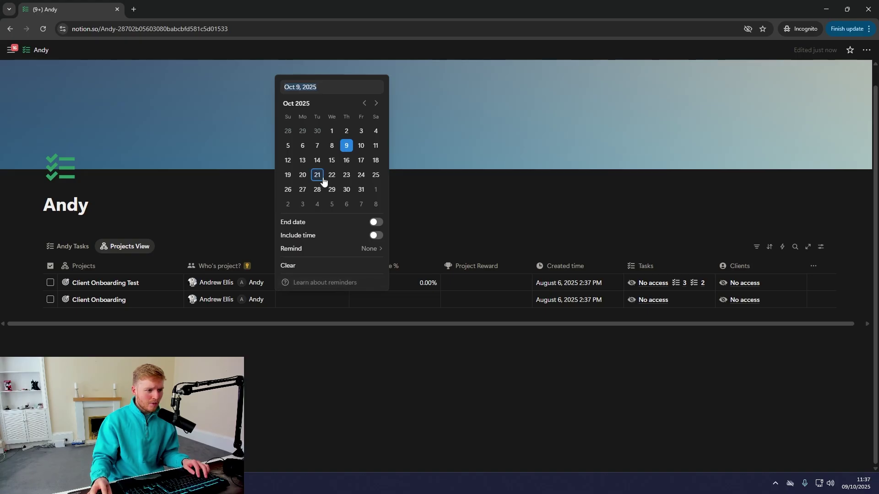
key(Escape)
click(375, 284)
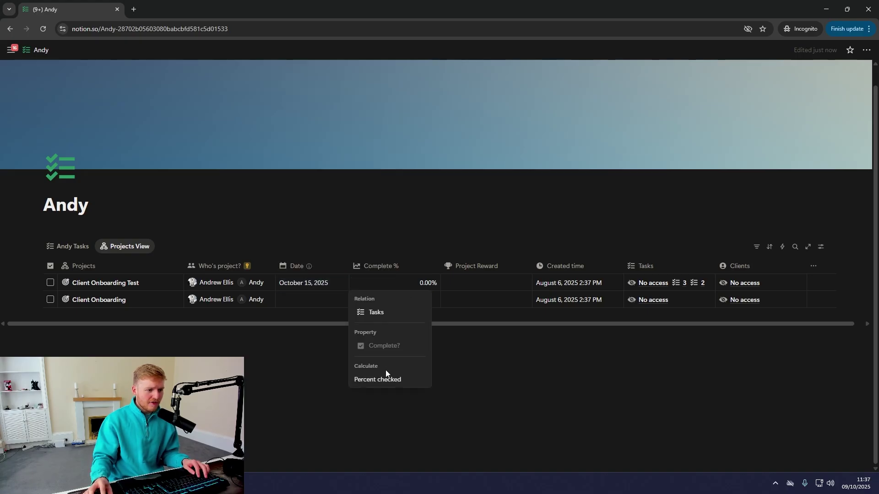
key(Escape)
click(476, 286)
key(Escape)
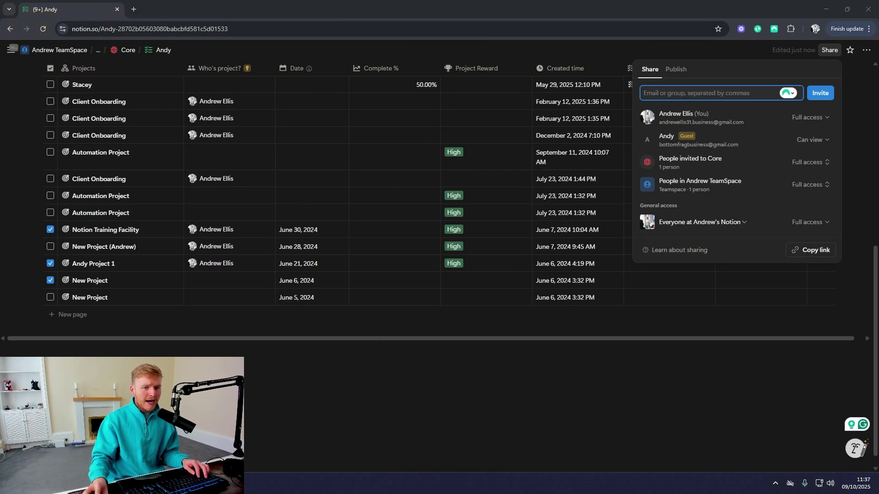
Step: In the owner's window, reopen the guest's page from Core and add a Heading 3 reading TEXT BLOCK below the projects table
click(328, 413)
scroll(328, 413, up, 5)
click(128, 50)
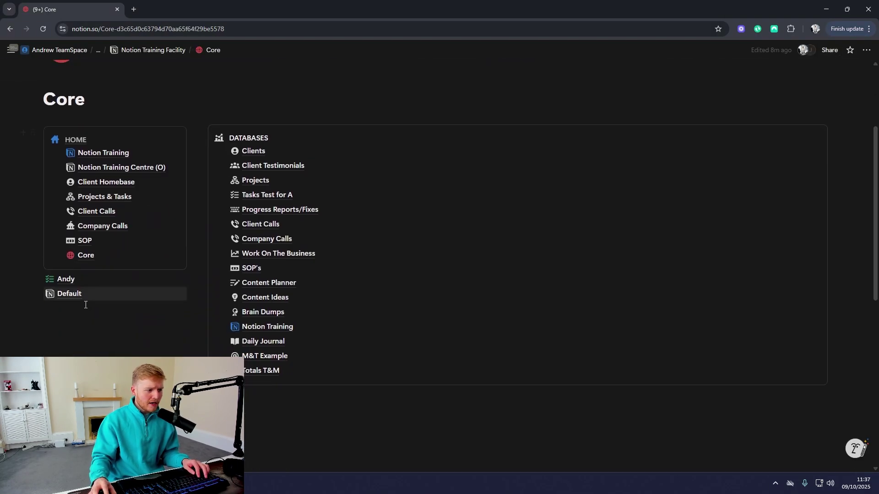
click(64, 281)
scroll(119, 351, down, 10)
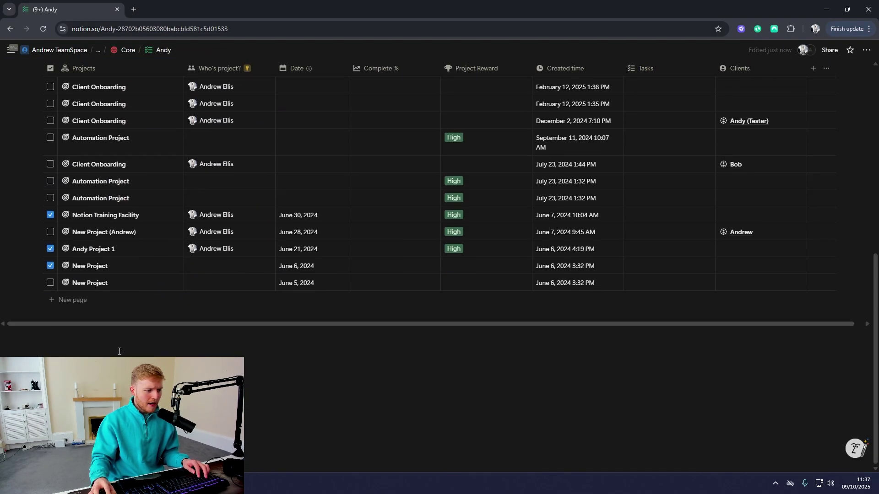
click(119, 351)
text(/3)
key(Return)
key(Caps_Lock)
text(TEXT BLOCK)
Step: Switch to the guest's window and check which block options and edits the TEXT BLOCK heading allows
key(alt+Tab)
scroll(84, 345, down, 1)
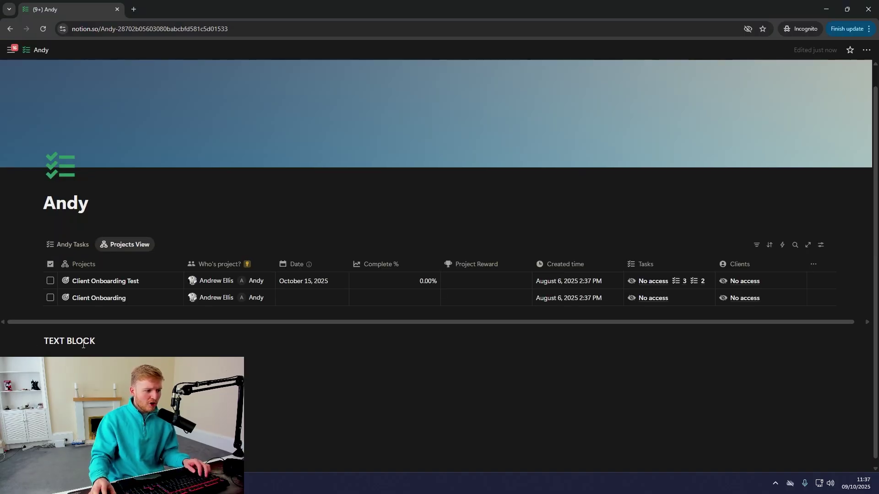
click(34, 338)
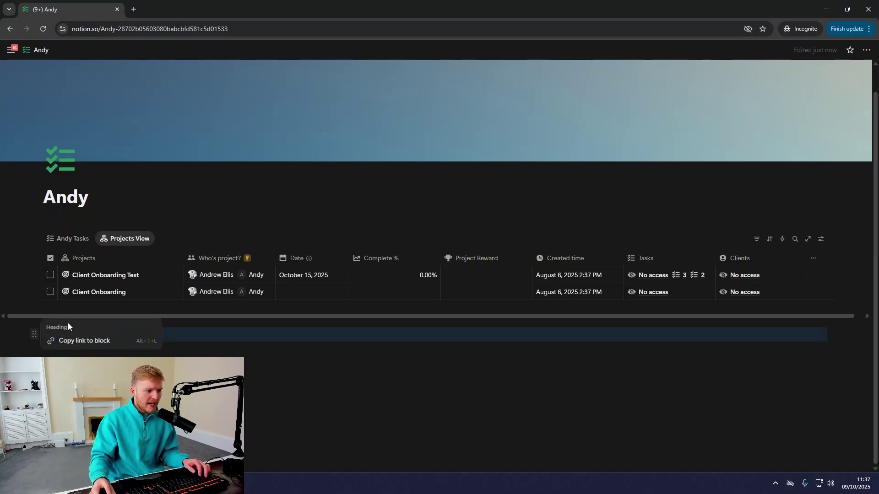
click(87, 356)
click(93, 346)
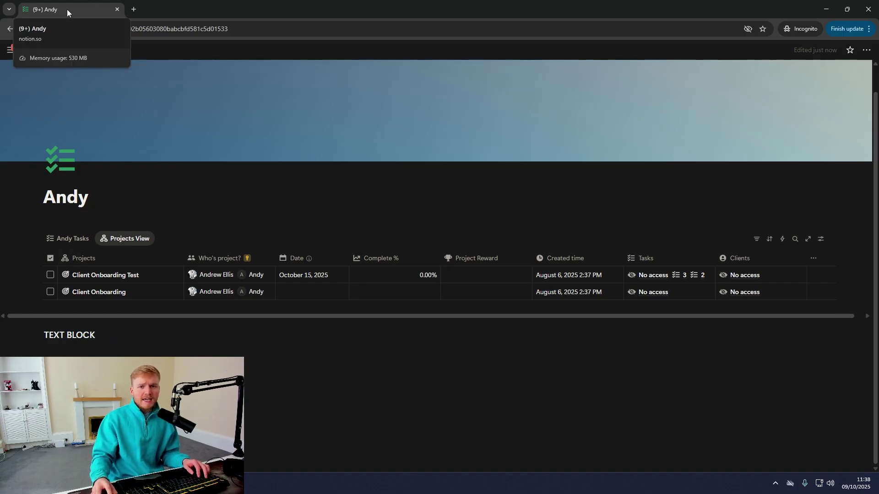
Step: Back in the owner's window, review the projects table and the sharing settings of the guest's page
key(alt+Tab)
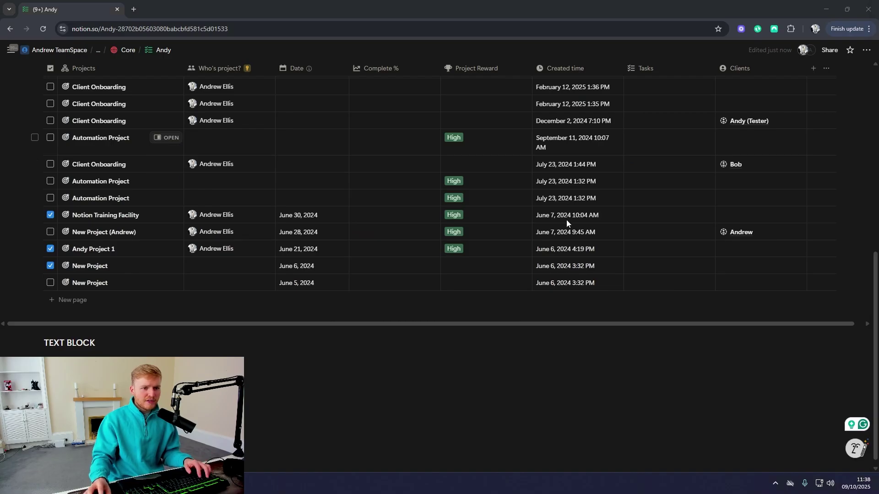
scroll(174, 124, up, 2)
scroll(452, 129, down, 3)
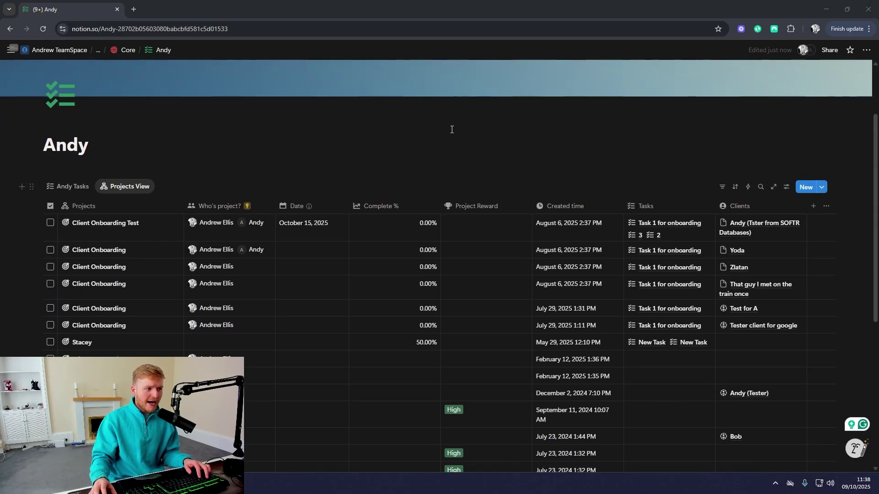
click(822, 49)
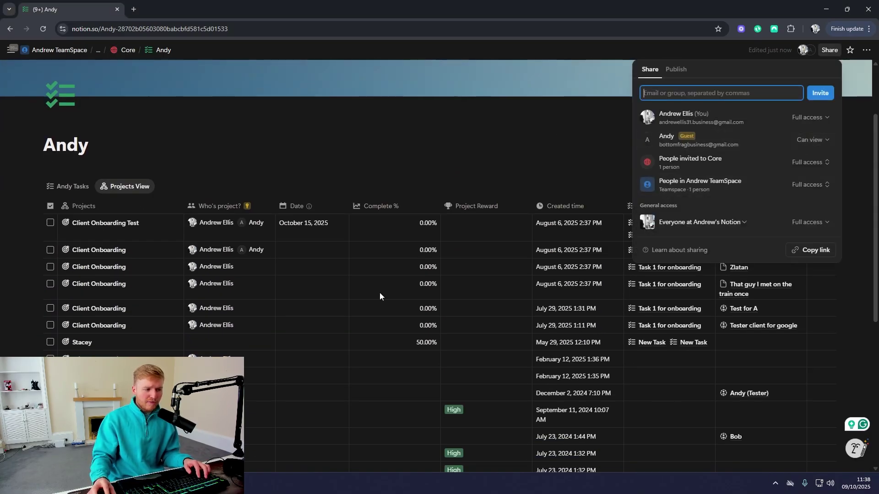
click(372, 156)
Step: Open the Tasks Test for A database from Core, review its page-level access rule, and switch back to the guest's window
click(128, 50)
scroll(302, 229, down, 3)
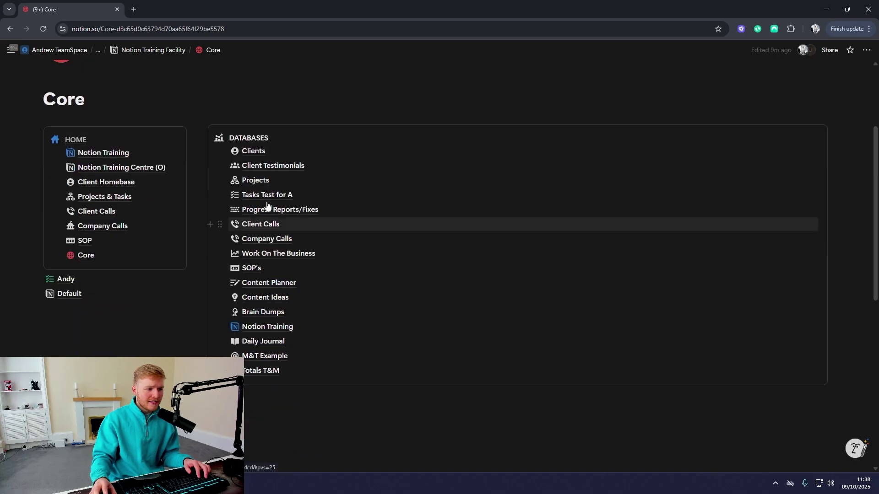
click(366, 194)
click(829, 50)
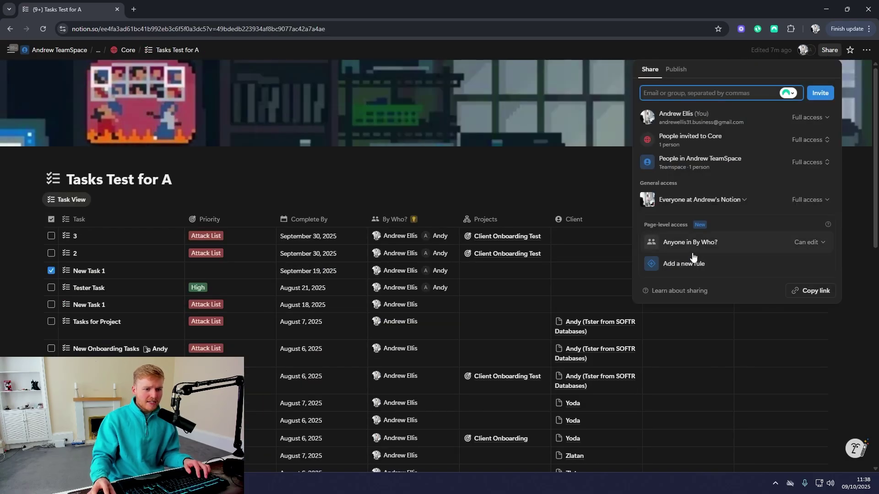
click(488, 183)
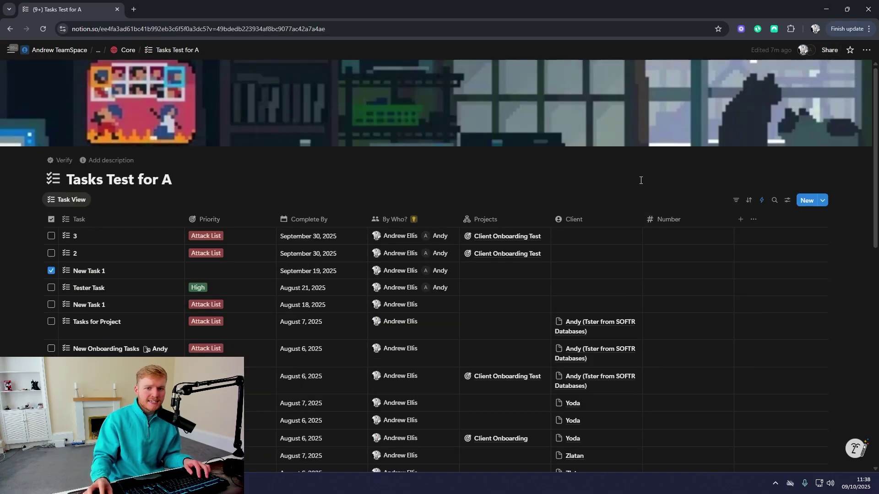
key(alt+Tab)
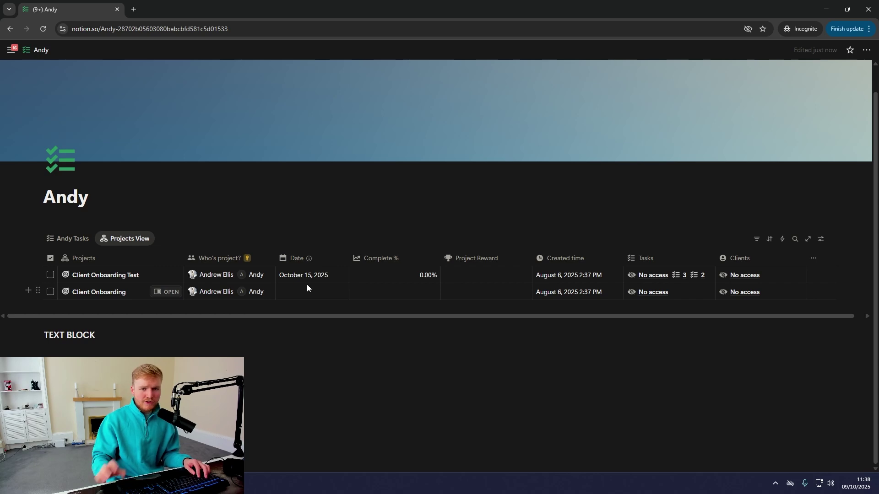